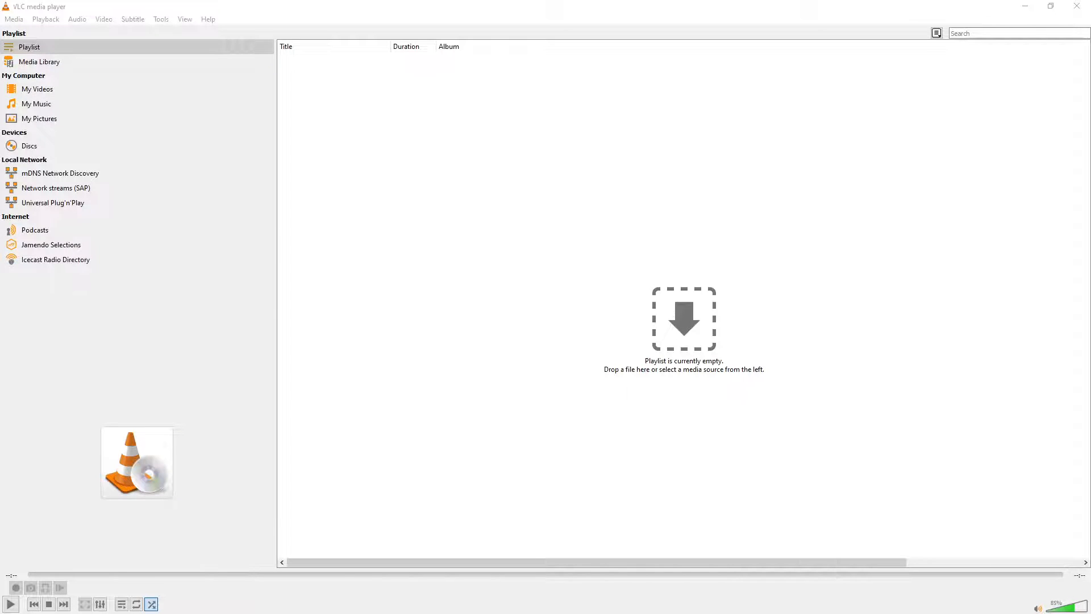
Start a VLC Convert / Save job with ting-3.m4a from Downloads as the source file
{"action": "left_click_drag", "start_coordinate": [0, 194], "coordinate": [606, 122]}
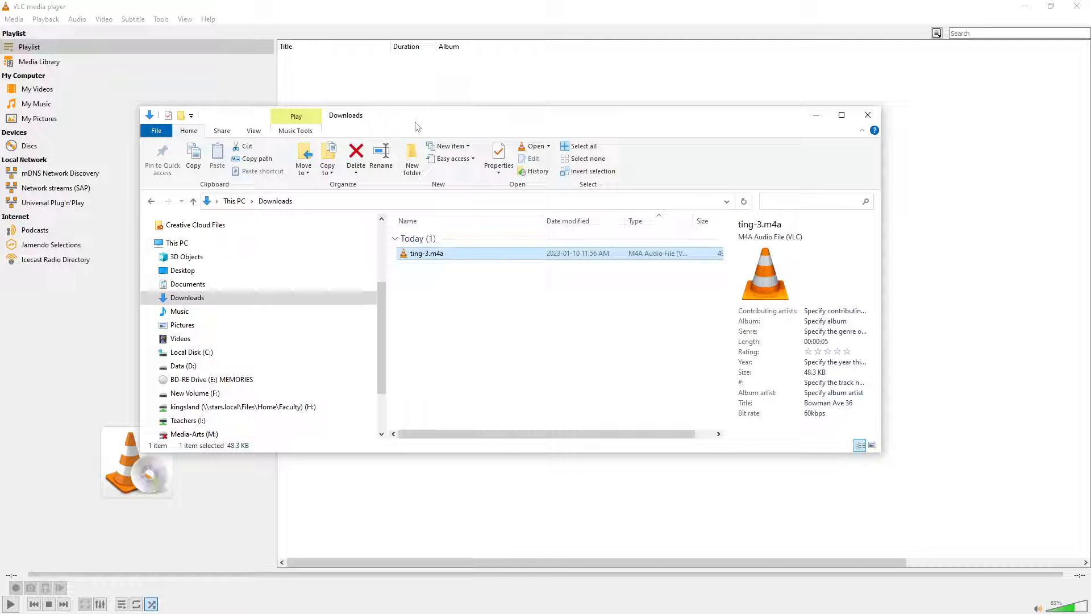
{"action": "left_click_drag", "start_coordinate": [427, 119], "coordinate": [0, 141]}
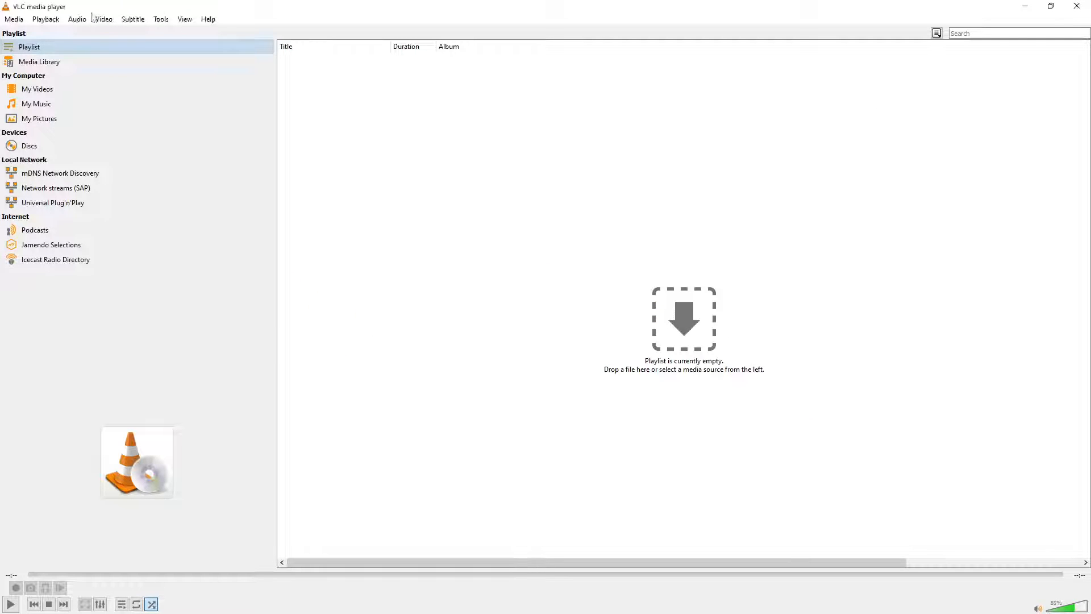
{"action": "left_click", "coordinate": [13, 19]}
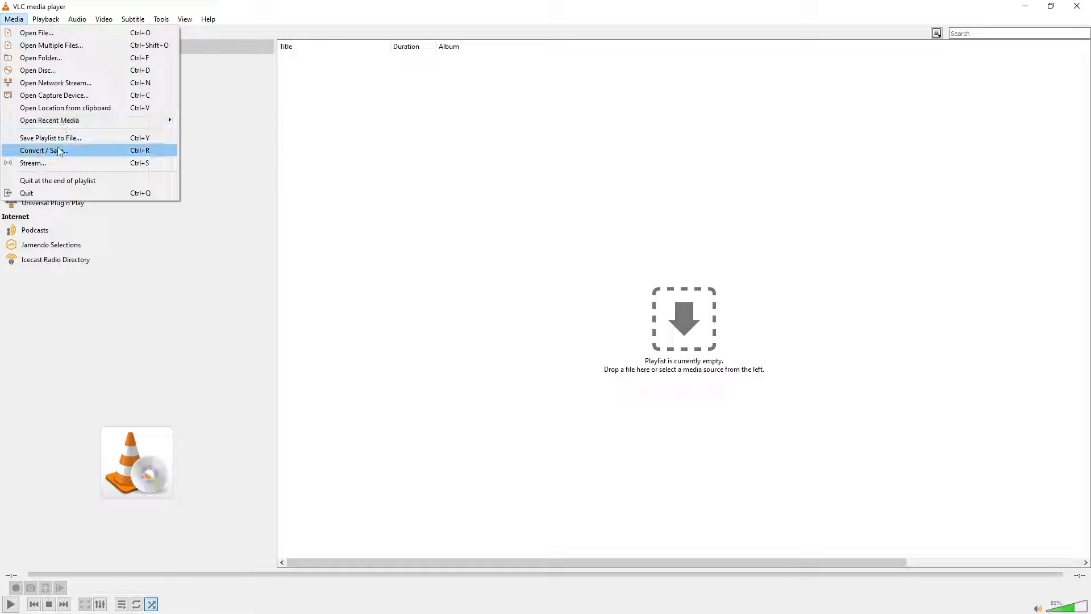
{"action": "left_click", "coordinate": [57, 150]}
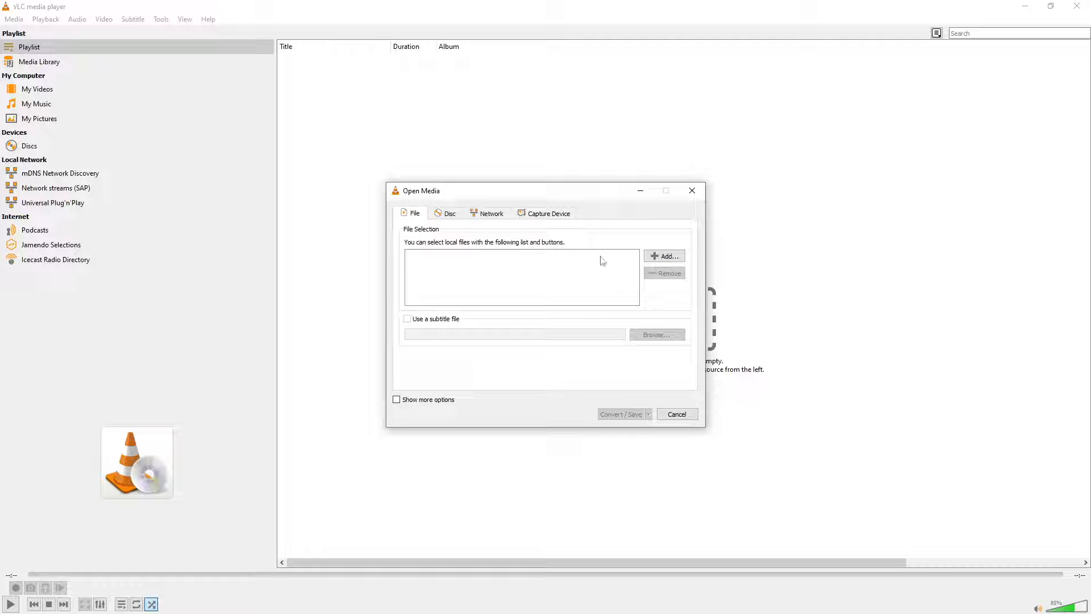
{"action": "left_click", "coordinate": [660, 257]}
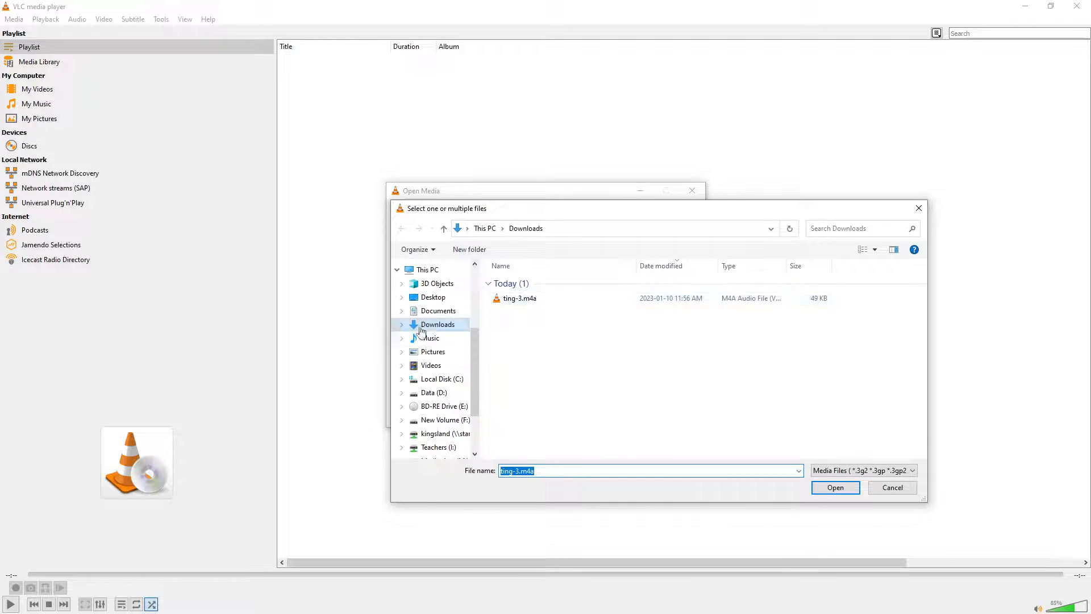
{"action": "left_click", "coordinate": [505, 301]}
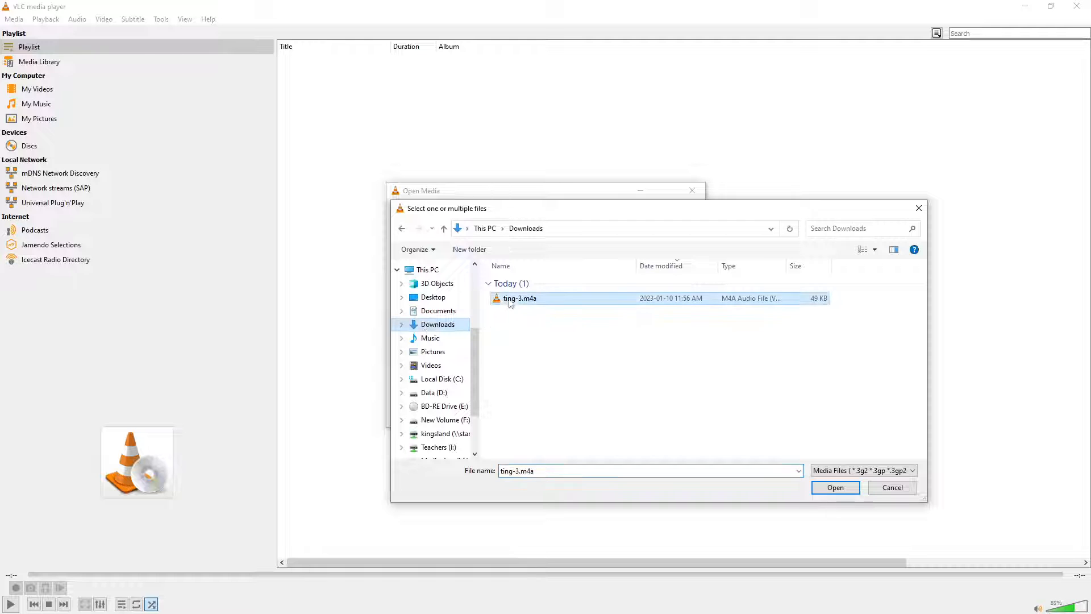
{"action": "left_click", "coordinate": [842, 486]}
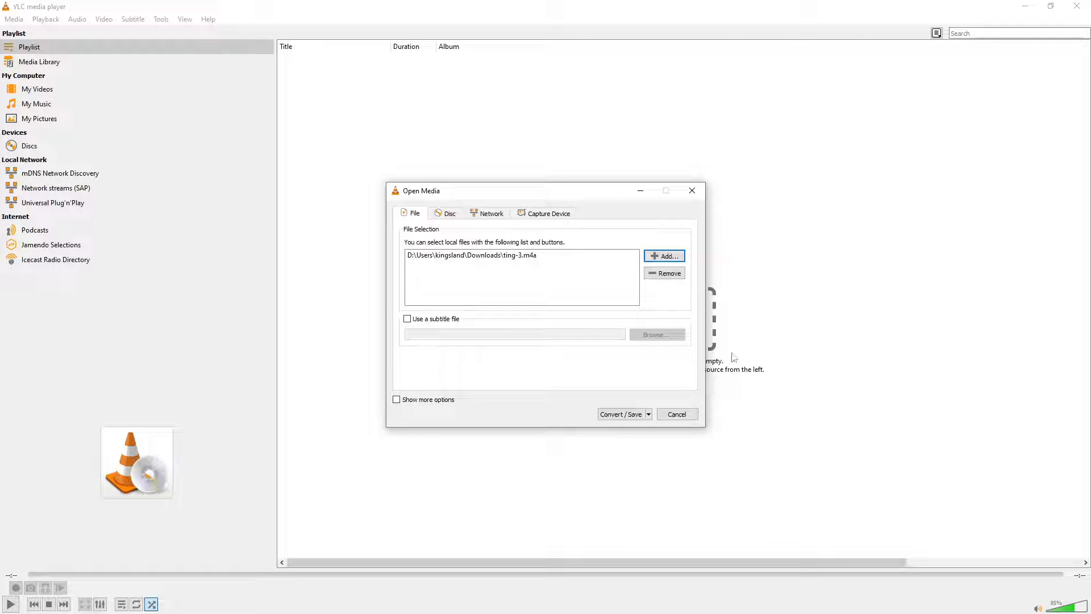
Continue to the conversion settings and keep Audio - MP3 as the output profile
{"action": "left_click", "coordinate": [621, 416]}
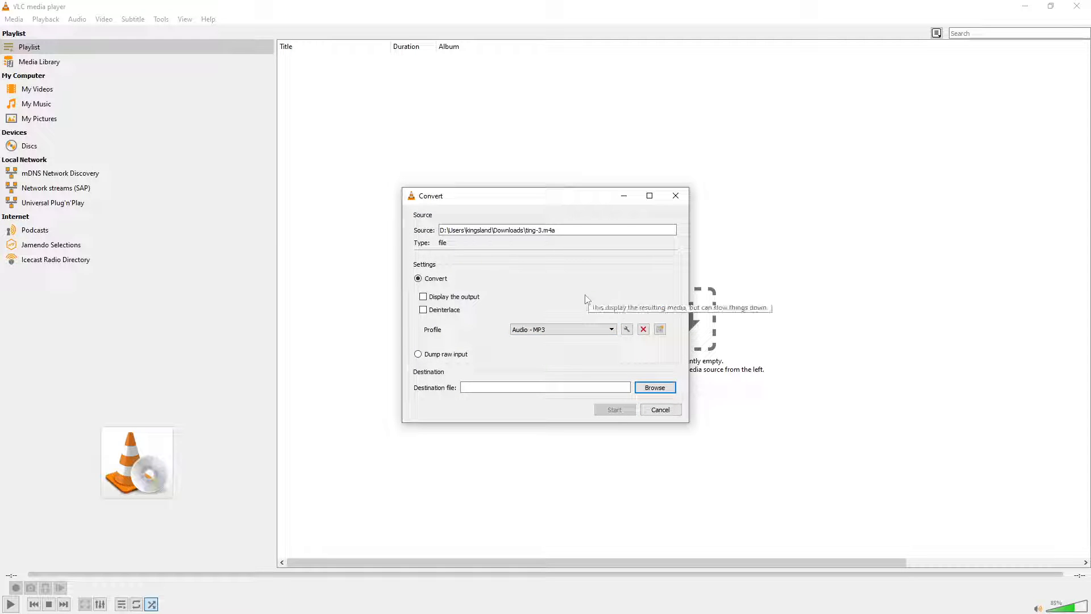
{"action": "left_click", "coordinate": [608, 333]}
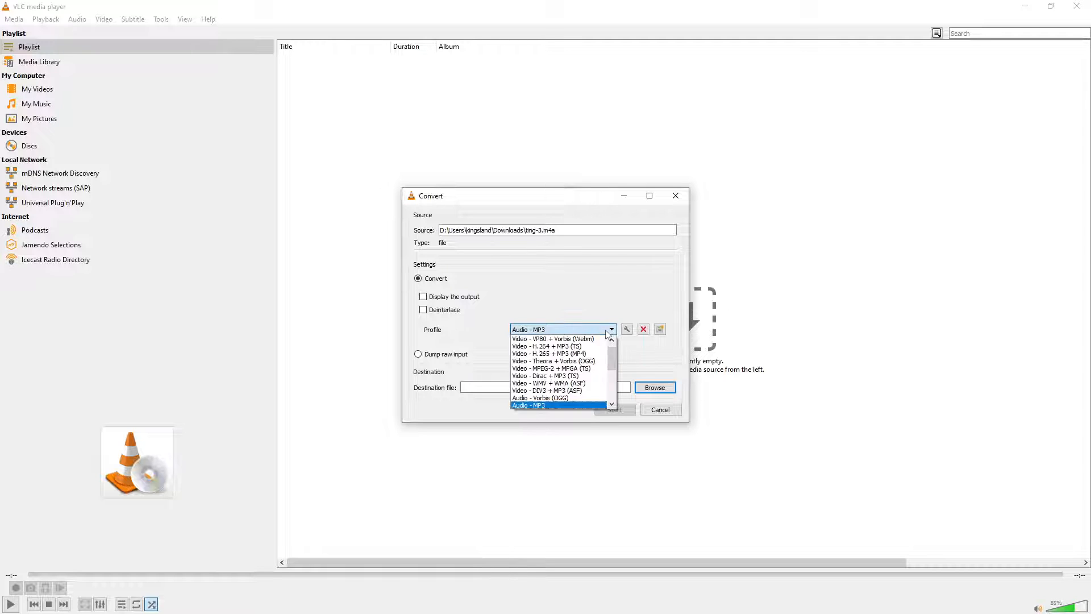
{"action": "left_click", "coordinate": [608, 330]}
{"action": "left_click", "coordinate": [608, 330]}
{"action": "left_click", "coordinate": [542, 405]}
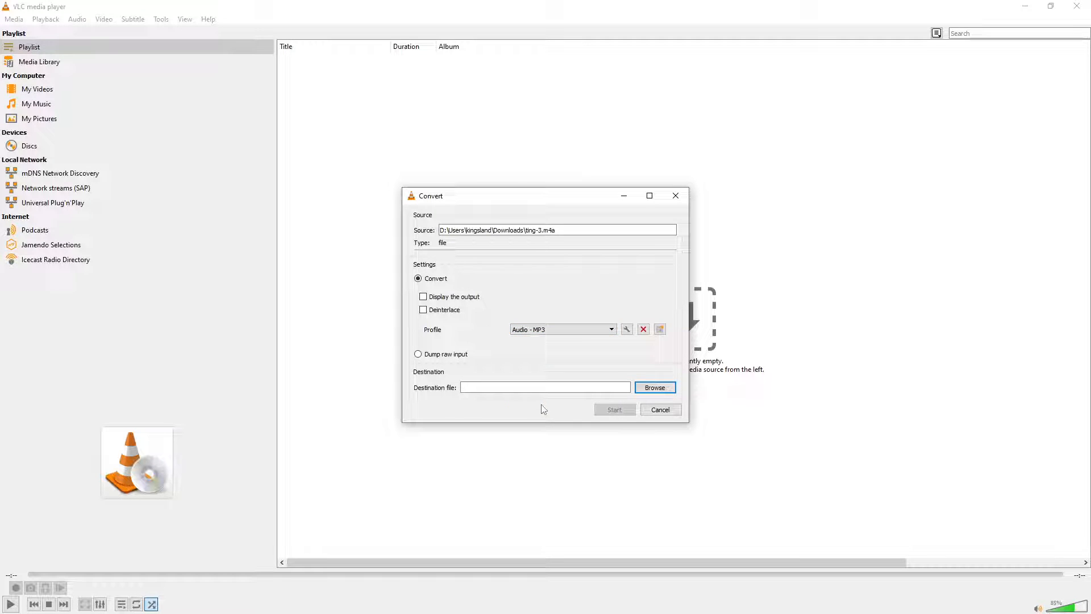
Set the destination to ting-3-mp3.mp3 in Downloads and start the conversion
{"action": "left_click", "coordinate": [655, 388]}
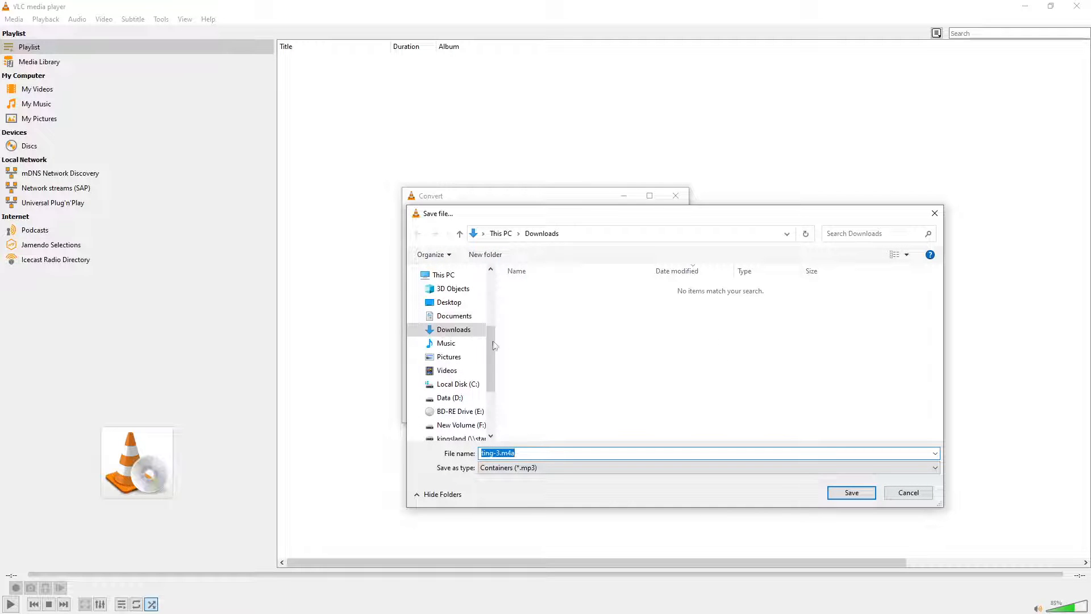
{"action": "left_click", "coordinate": [507, 386]}
{"action": "left_click", "coordinate": [529, 453]}
{"action": "type", "text": "ti"}
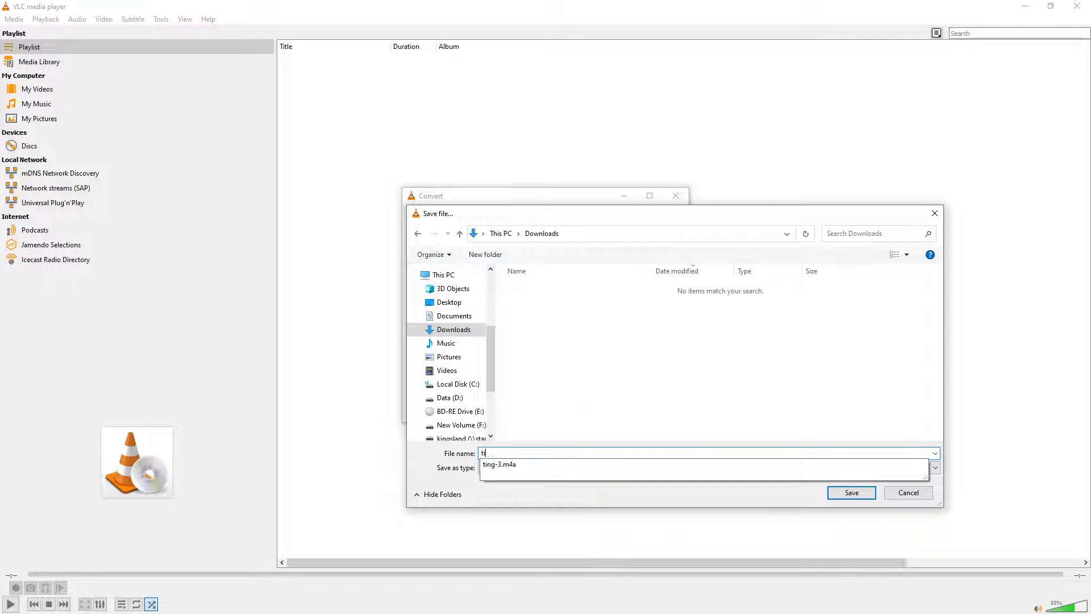
{"action": "type", "text": "ng-3-mp3"}
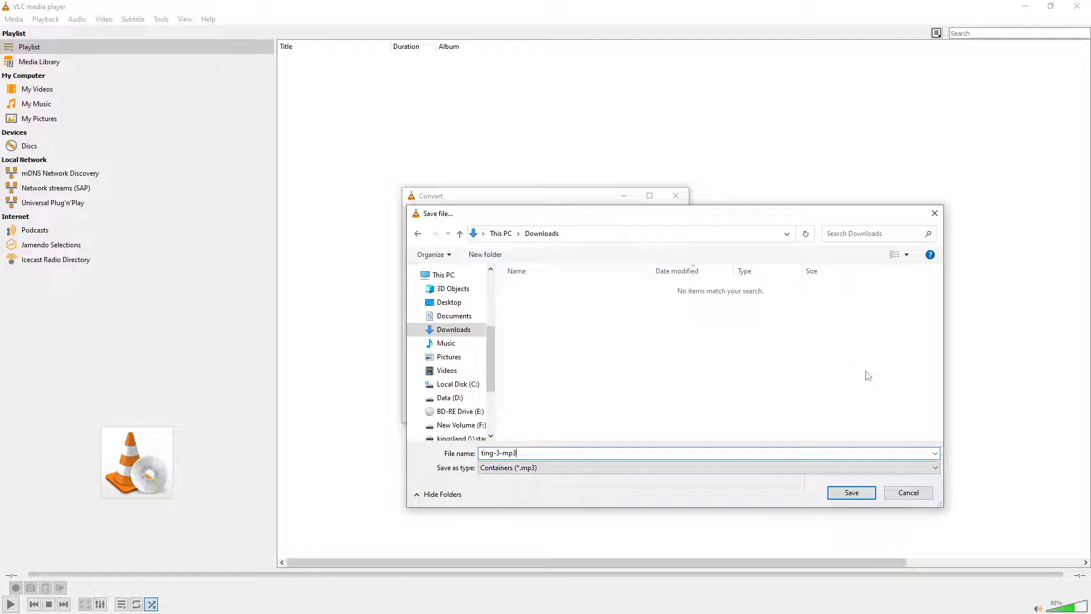
{"action": "left_click", "coordinate": [935, 467]}
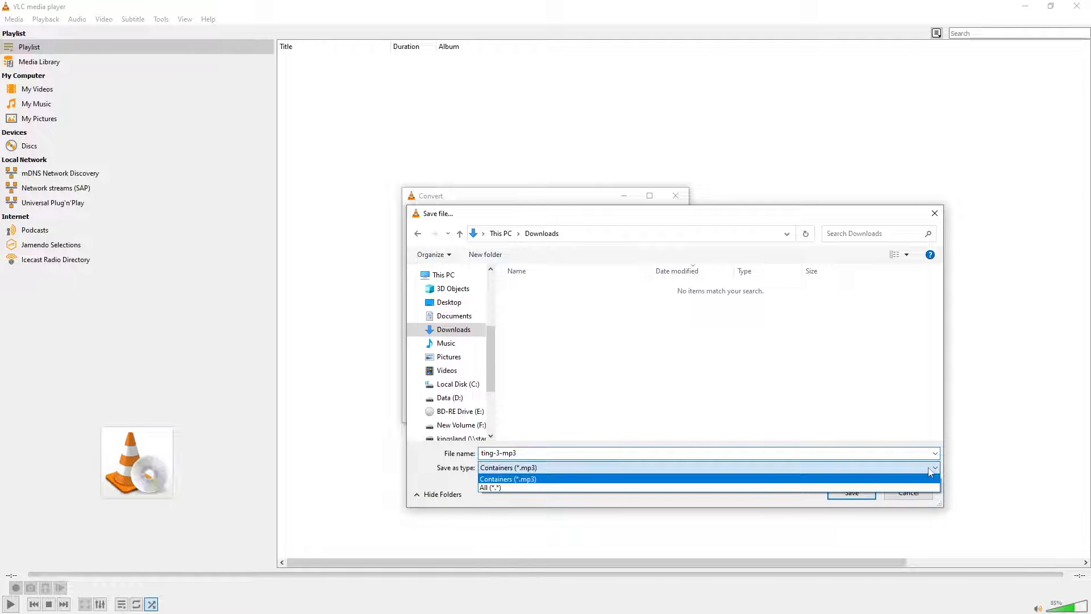
{"action": "left_click", "coordinate": [927, 472]}
{"action": "left_click", "coordinate": [851, 492]}
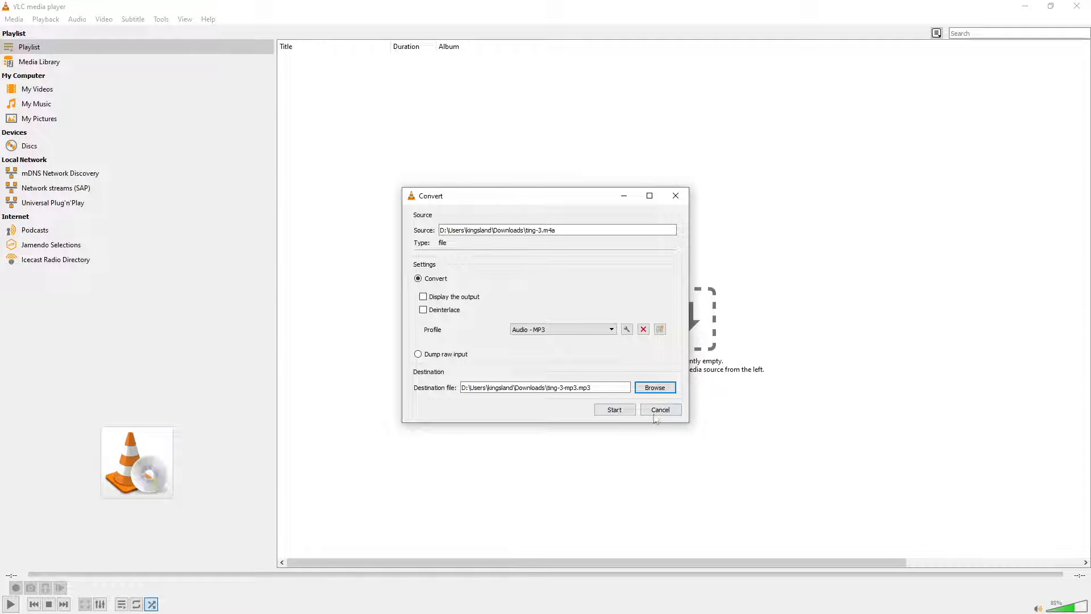
{"action": "left_click", "coordinate": [617, 408]}
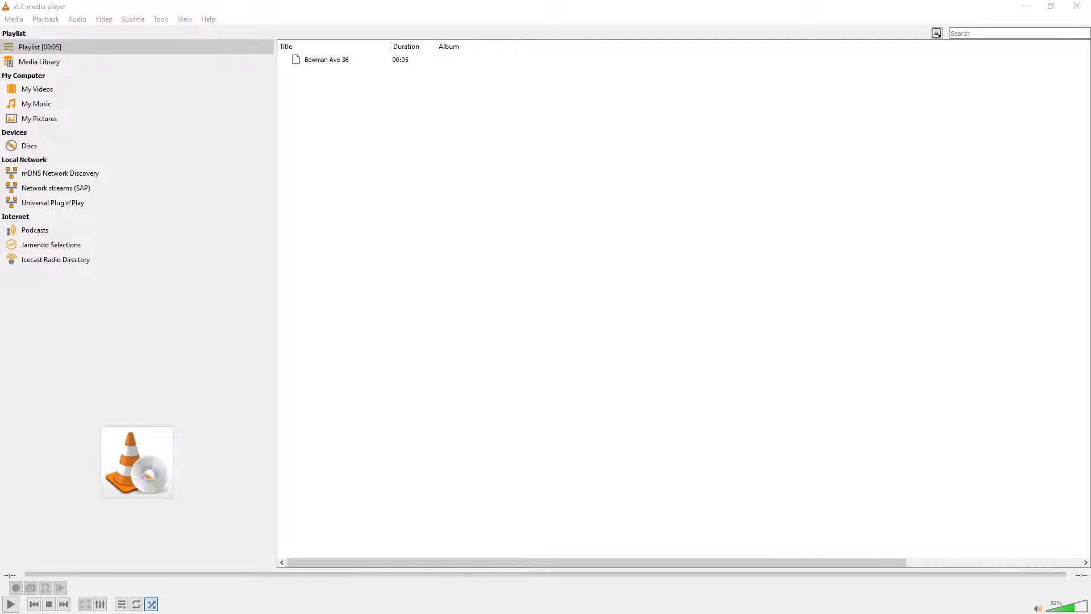
Play ting-3-mp3.mp3 in VLC to check it, close VLC, and move Explorer aside
{"action": "left_click_drag", "start_coordinate": [0, 130], "coordinate": [431, 103]}
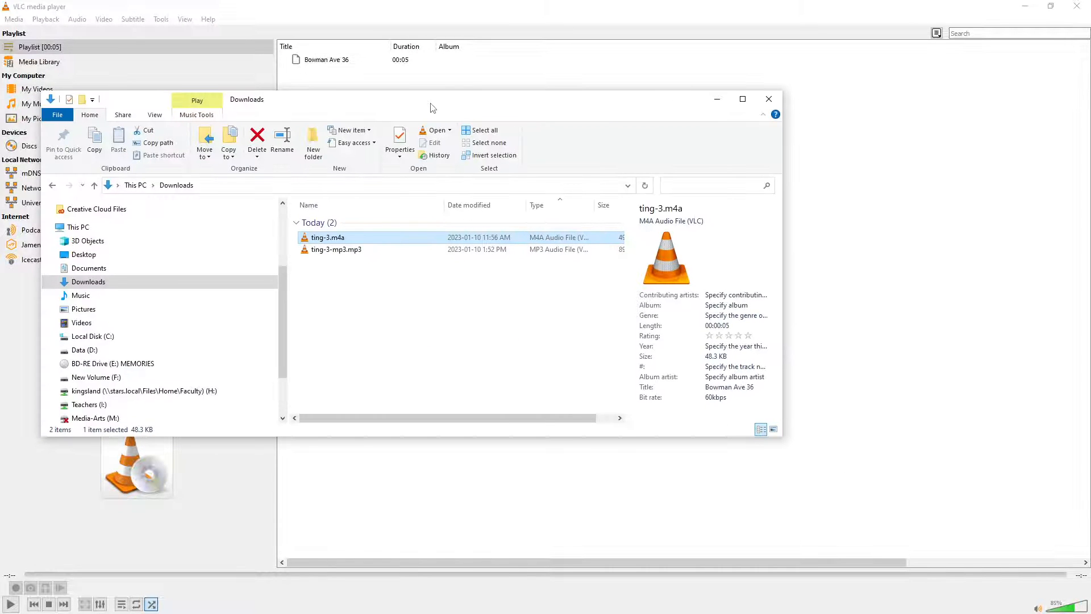
{"action": "double_click", "coordinate": [351, 250]}
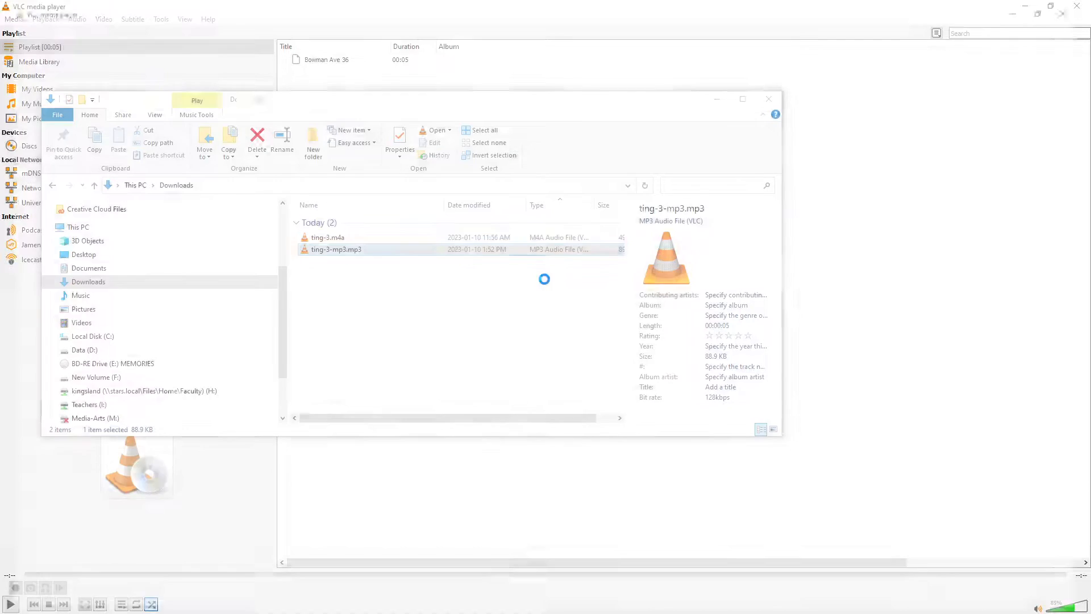
{"action": "left_click", "coordinate": [1082, 9]}
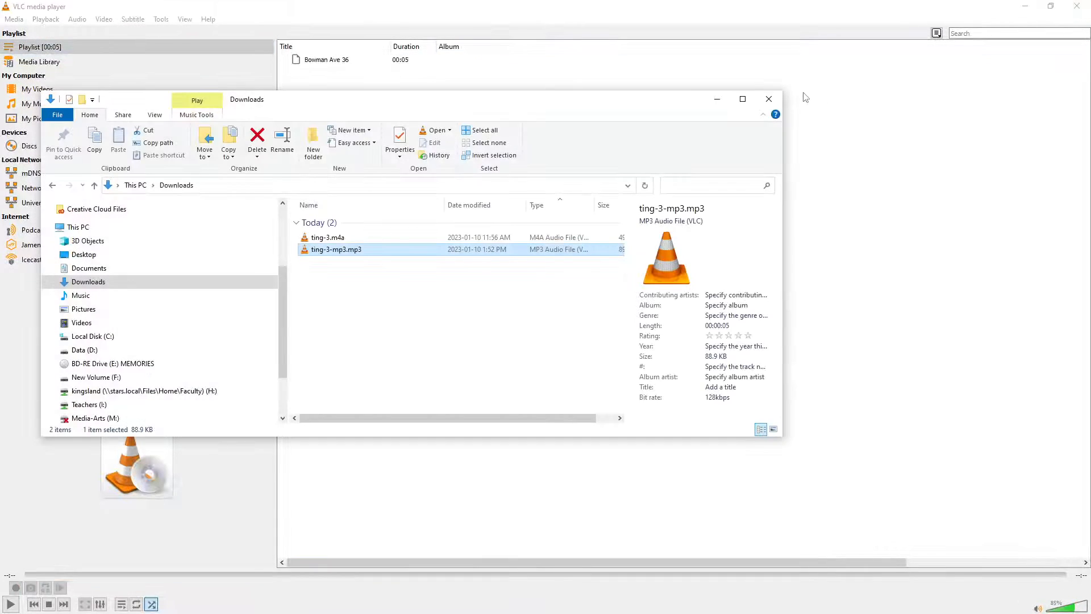
{"action": "left_click", "coordinate": [1026, 14]}
{"action": "left_click", "coordinate": [1078, 6]}
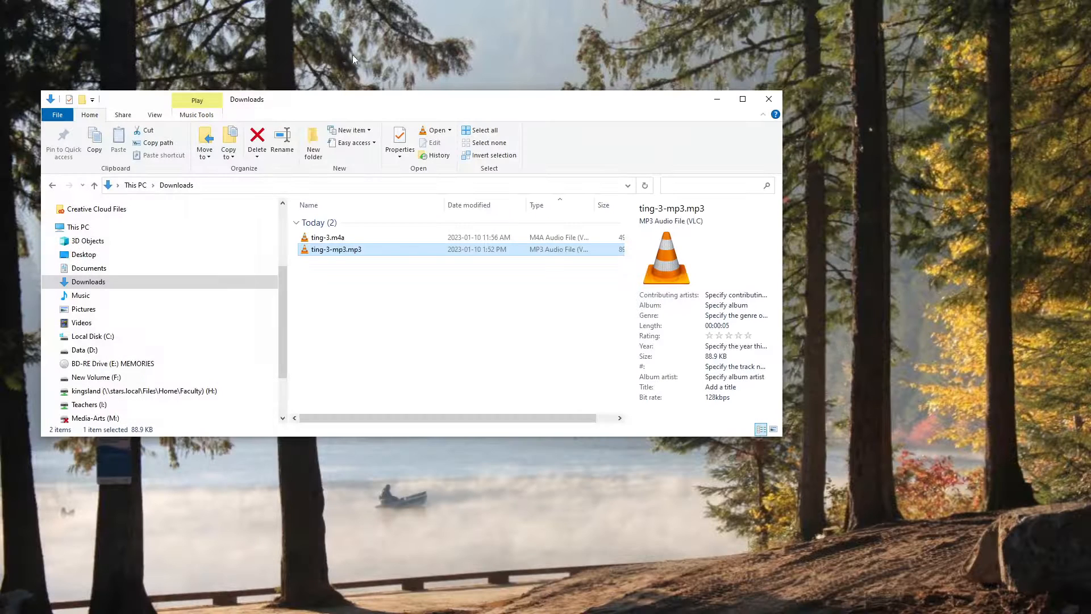
{"action": "left_click_drag", "start_coordinate": [429, 91], "coordinate": [394, 32]}
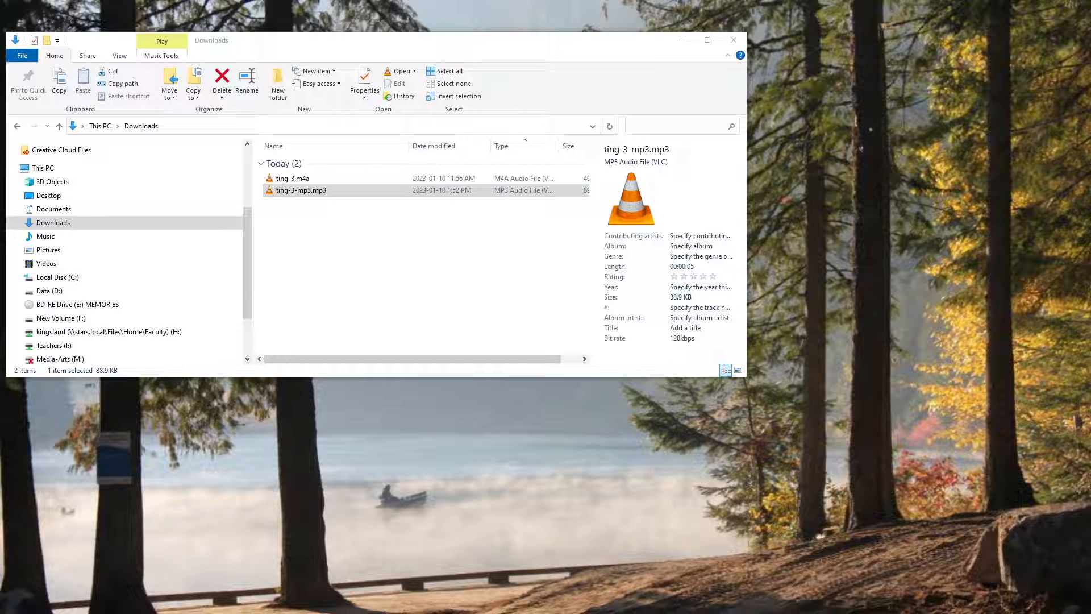
{"action": "left_click_drag", "start_coordinate": [333, 42], "coordinate": [0, 102]}
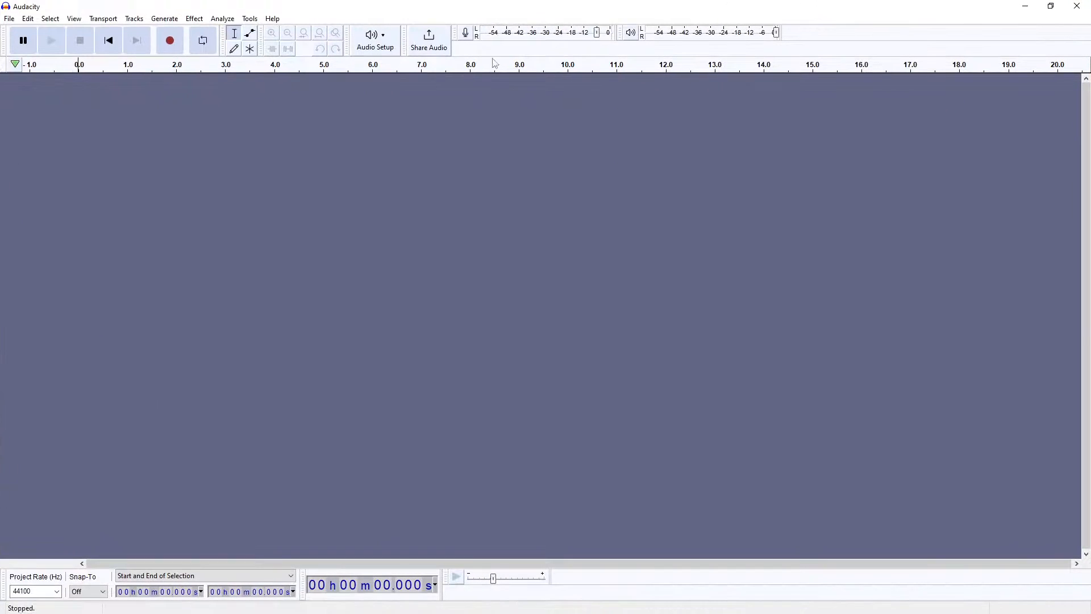
Drag ting-3-mp3.mp3 into Audacity, then try ting-3.m4a and dismiss its FFmpeg error
{"action": "left_click_drag", "start_coordinate": [0, 94], "coordinate": [307, 224]}
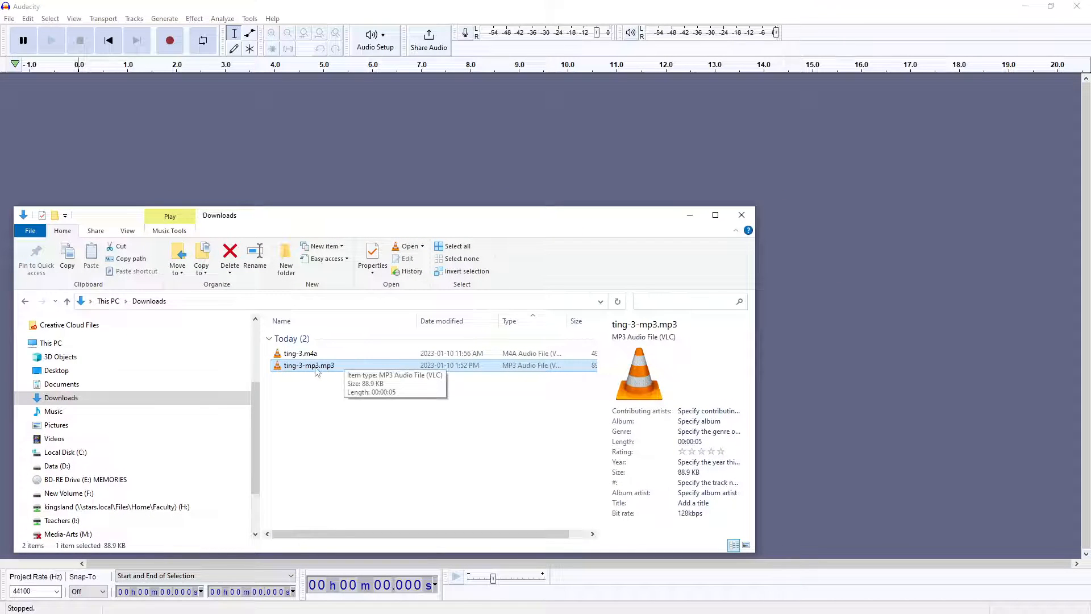
{"action": "left_click_drag", "start_coordinate": [299, 368], "coordinate": [946, 303]}
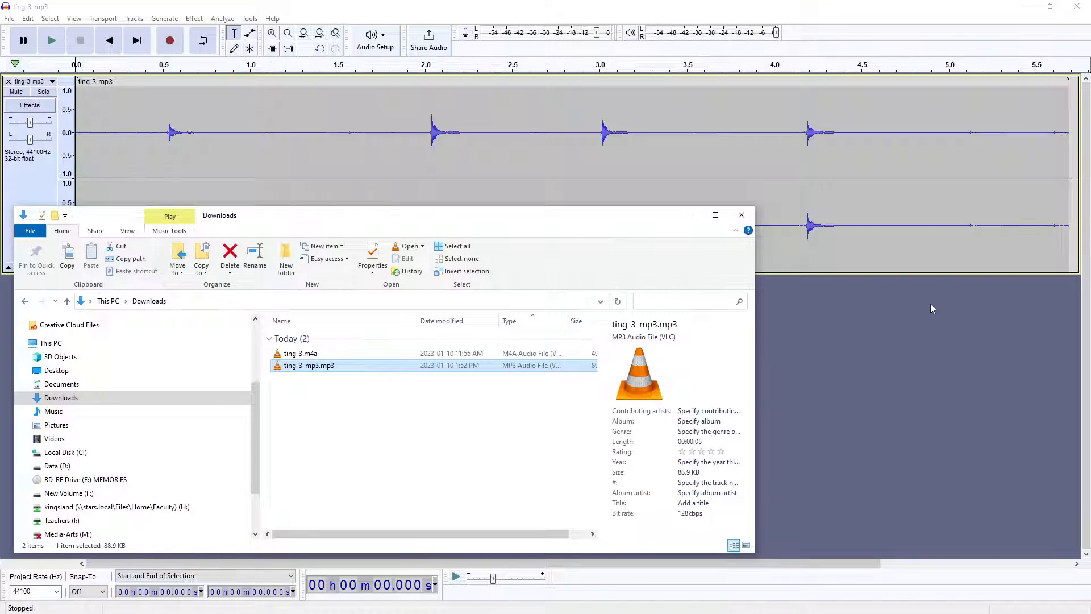
{"action": "left_click_drag", "start_coordinate": [521, 221], "coordinate": [505, 376]}
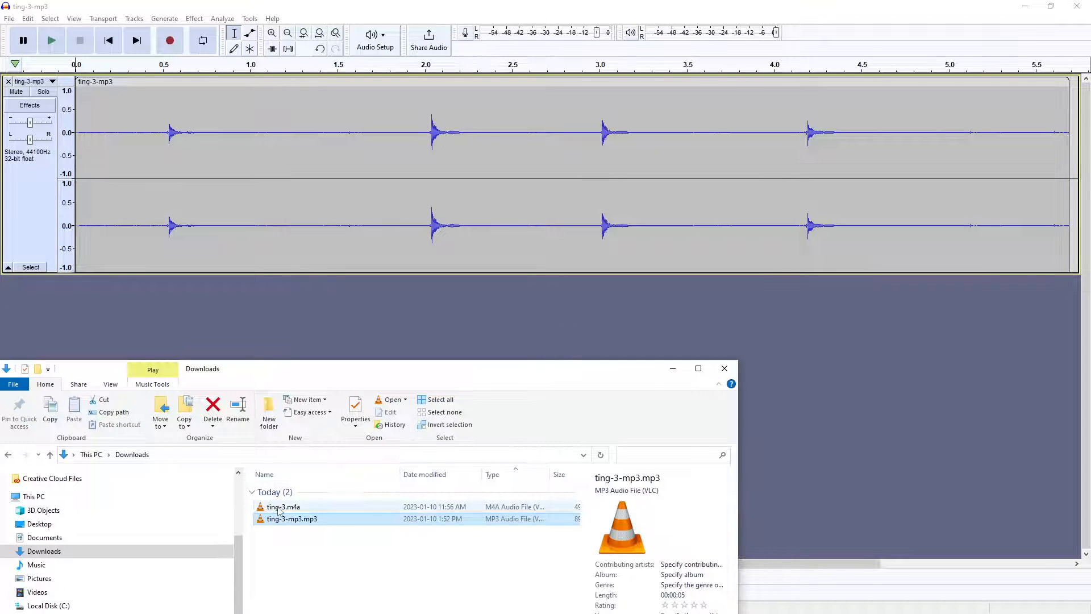
{"action": "left_click_drag", "start_coordinate": [278, 511], "coordinate": [838, 391]}
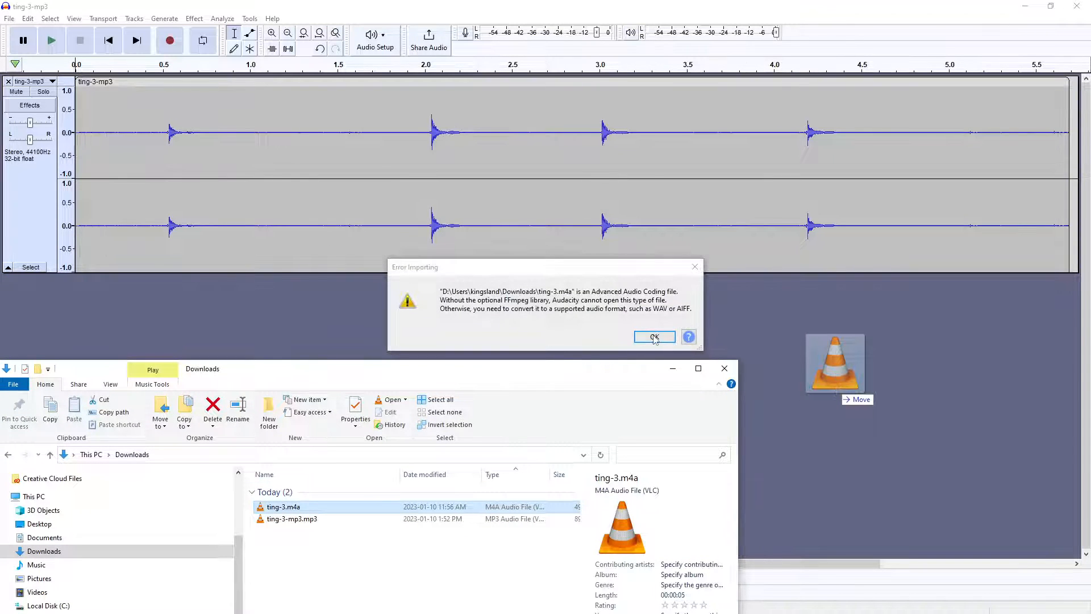
{"action": "left_click", "coordinate": [654, 337]}
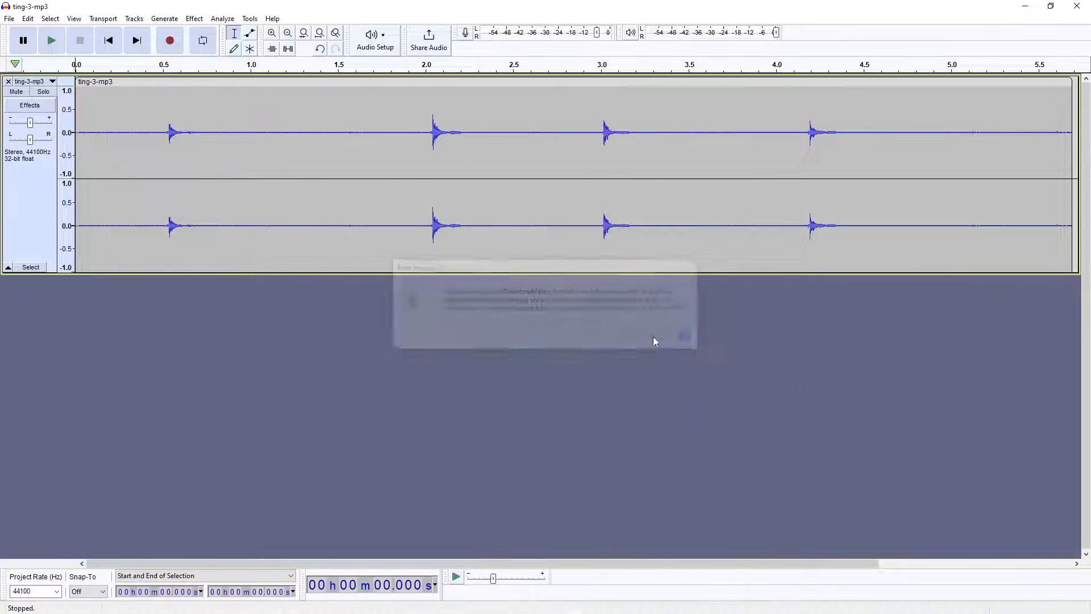
Duplicate the third ting (2.995–3.219 s) into its own track and remove the original track
{"action": "left_click", "coordinate": [150, 109]}
{"action": "key", "text": "space"}
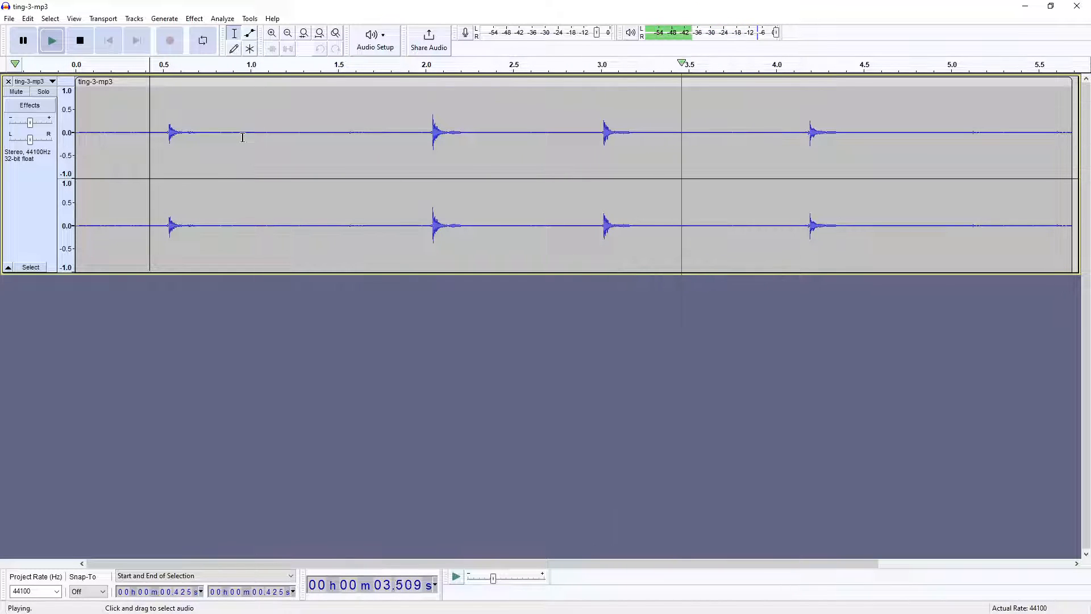
{"action": "key", "text": "space"}
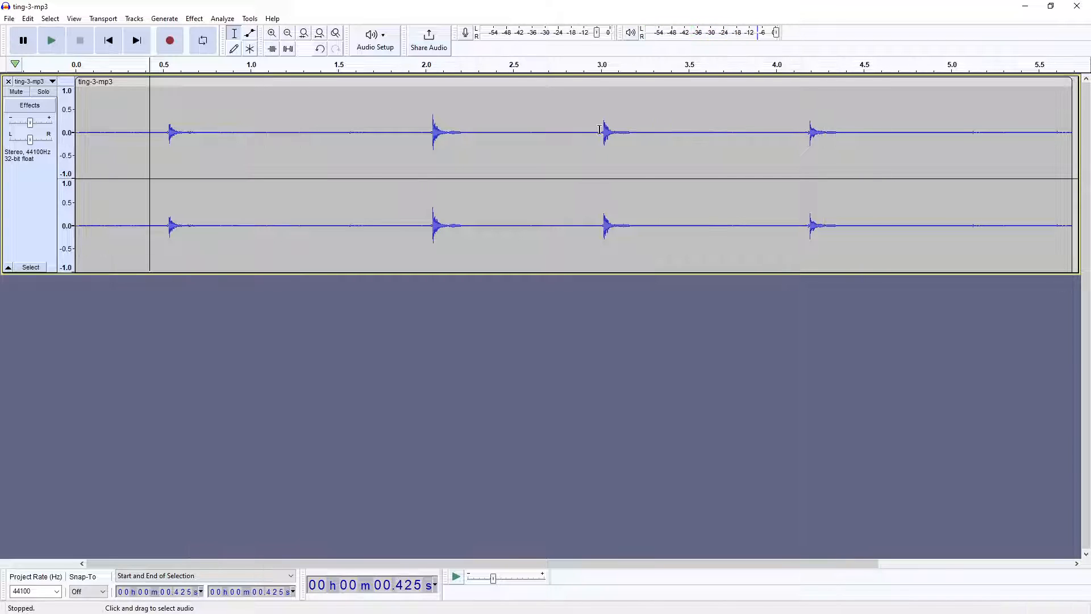
{"action": "left_click_drag", "start_coordinate": [599, 130], "coordinate": [638, 122]}
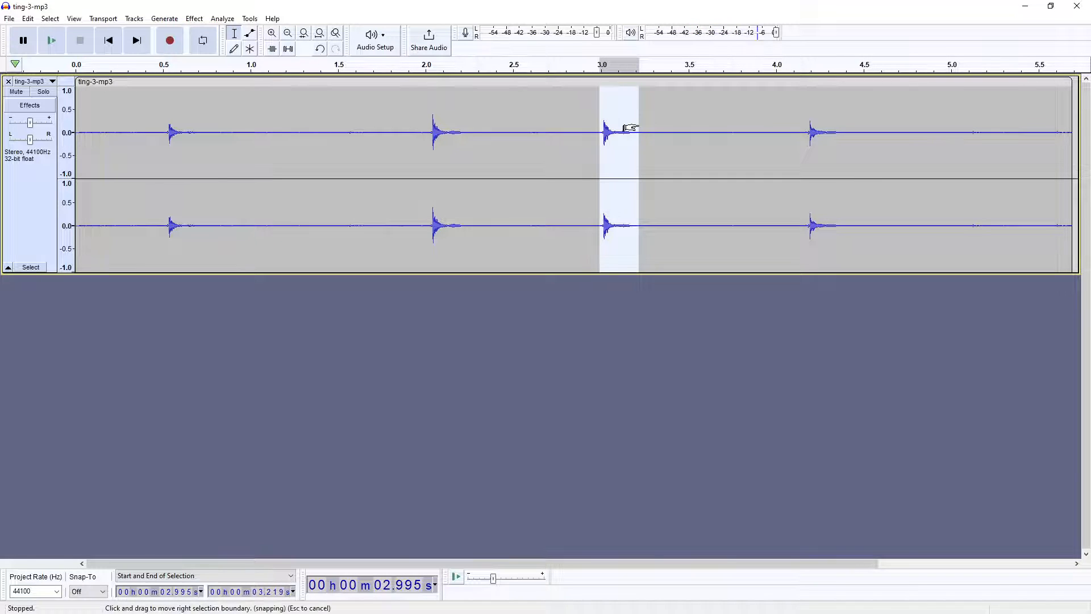
{"action": "key", "text": "ctrl+d"}
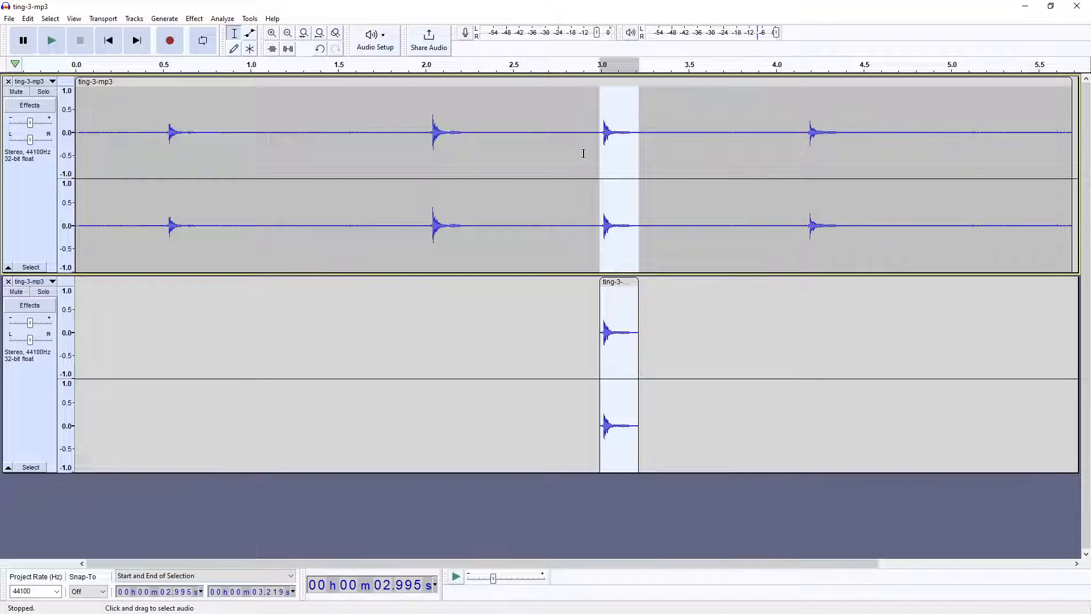
{"action": "left_click", "coordinate": [8, 81]}
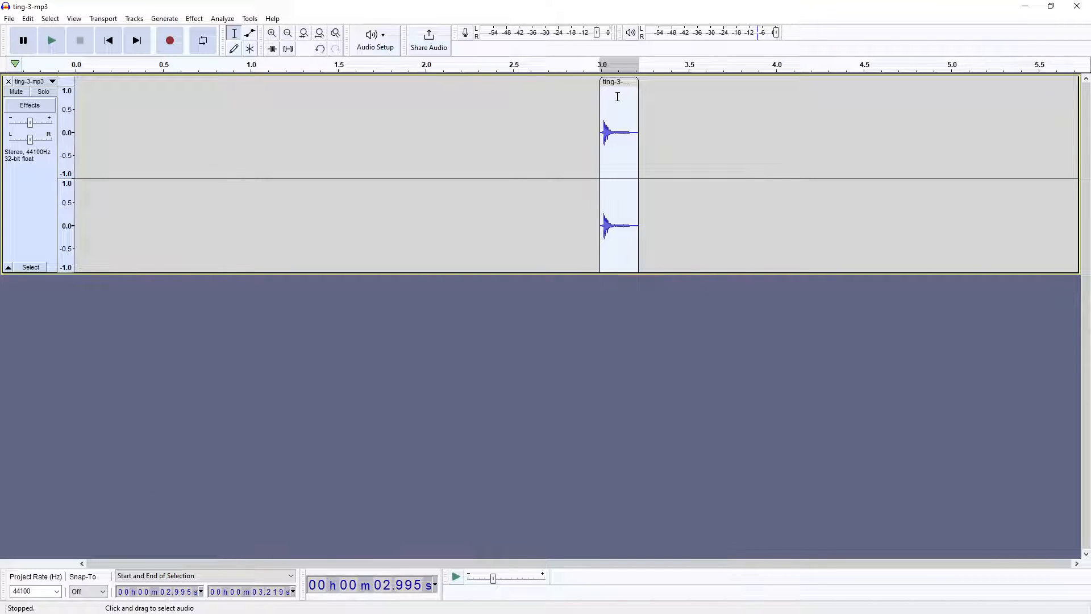
Move the ting clip to 0 s and delete the silence before the ting
{"action": "left_click_drag", "start_coordinate": [624, 82], "coordinate": [100, 91]}
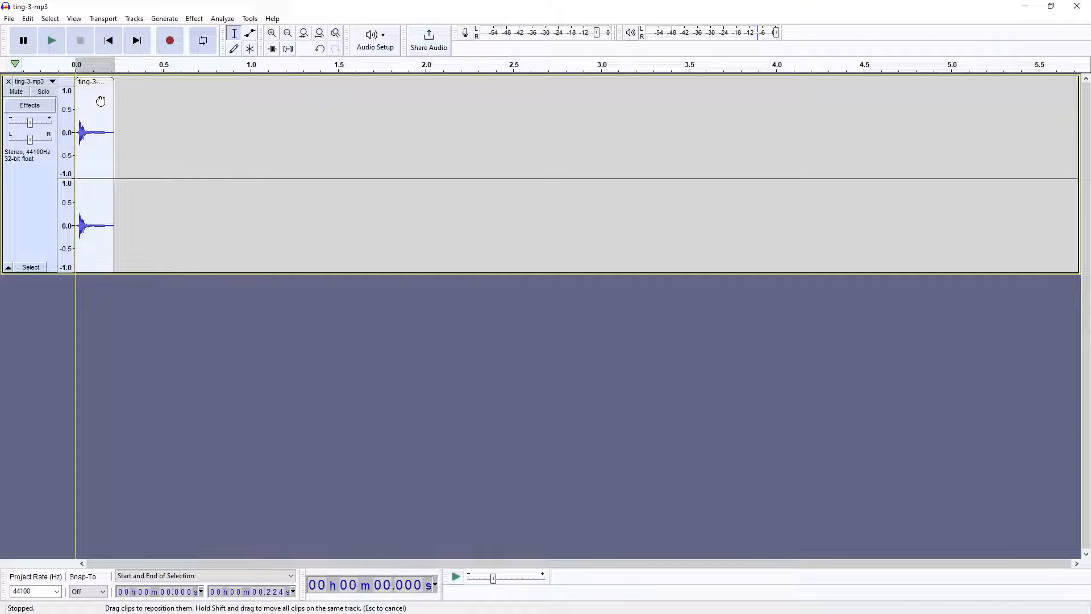
{"action": "left_click", "coordinate": [272, 32]}
{"action": "left_click", "coordinate": [272, 33]}
{"action": "left_click", "coordinate": [273, 33]}
{"action": "left_click", "coordinate": [273, 32]}
{"action": "left_click", "coordinate": [272, 32]}
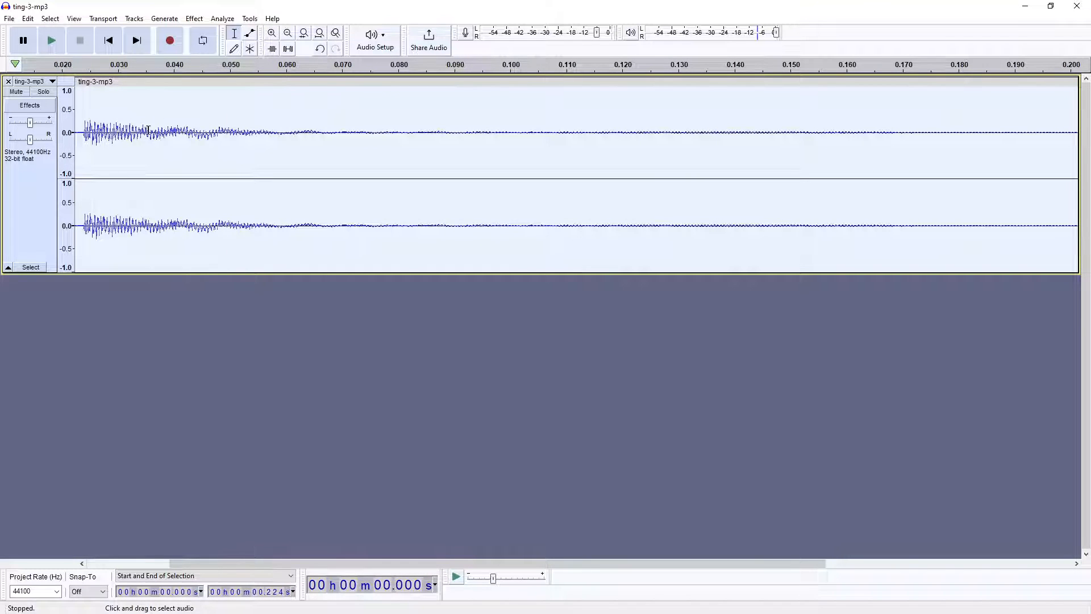
{"action": "left_click_drag", "start_coordinate": [302, 561], "coordinate": [141, 561]}
{"action": "left_click_drag", "start_coordinate": [200, 136], "coordinate": [20, 147]}
{"action": "key", "text": "Delete"}
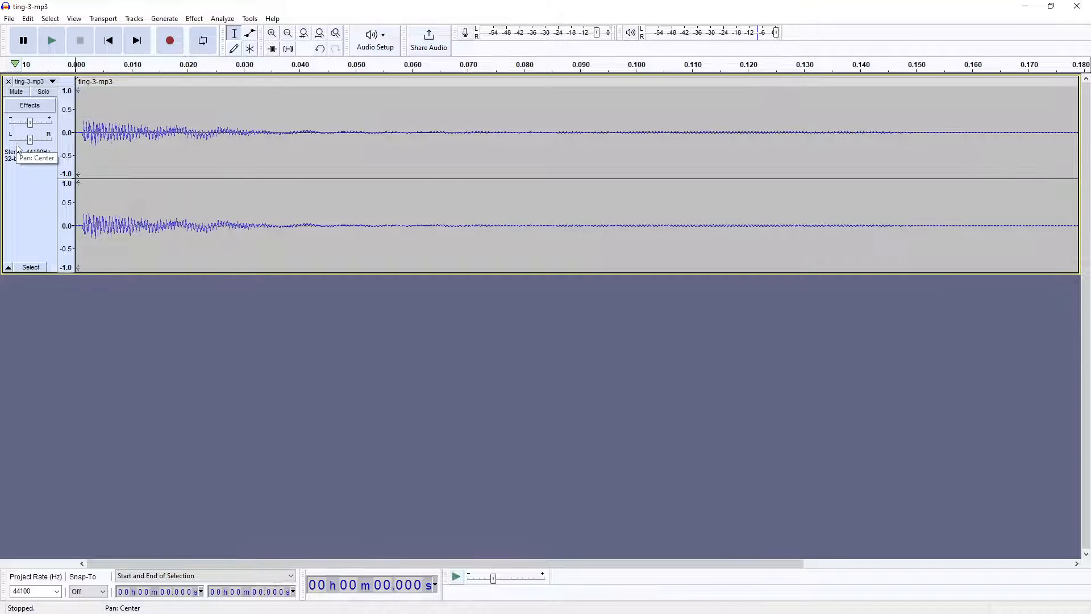
{"action": "key", "text": "space"}
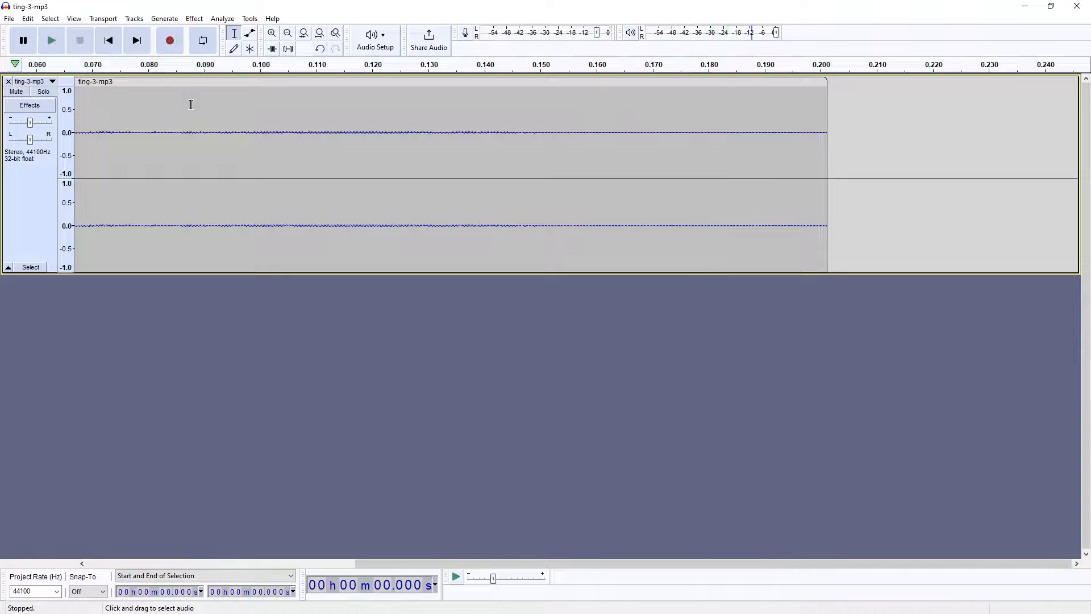
Delete the quiet tail after 0.152 s and play the trimmed ting back
{"action": "left_click", "coordinate": [288, 33]}
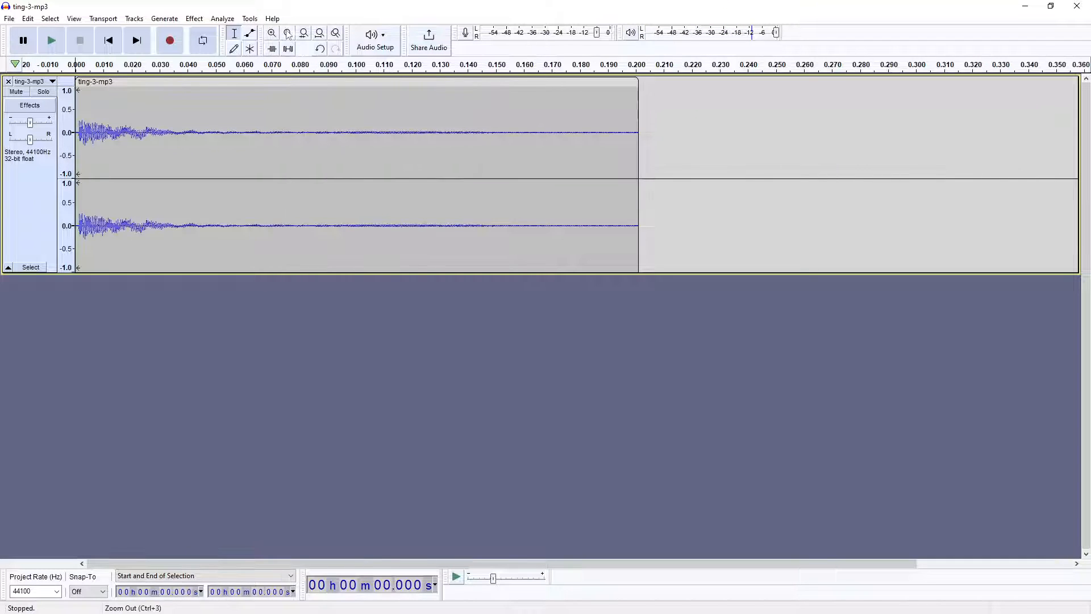
{"action": "left_click", "coordinate": [288, 33]}
{"action": "left_click", "coordinate": [288, 33]}
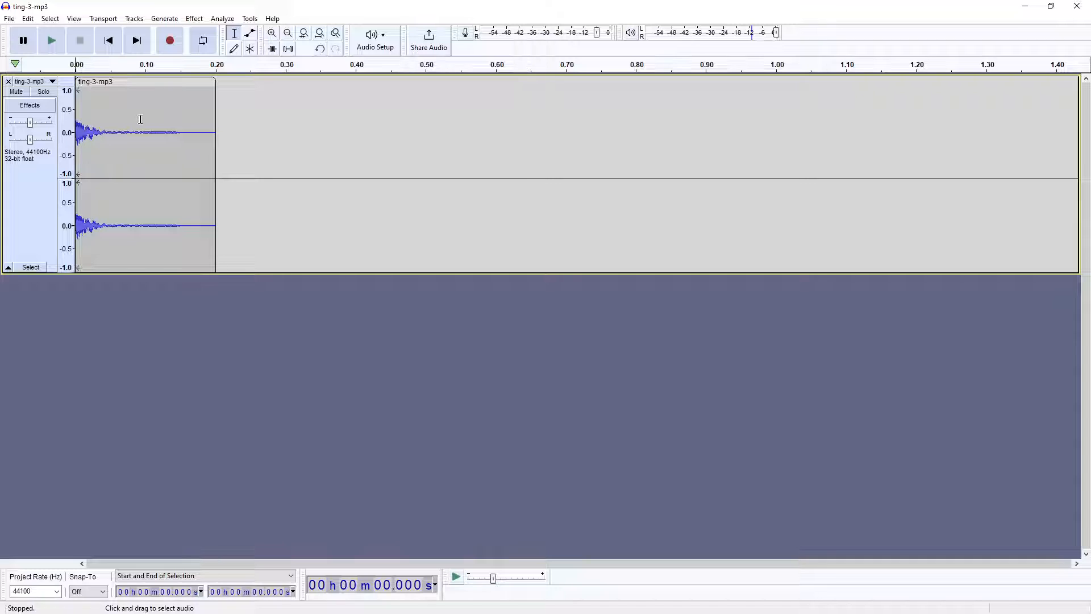
{"action": "left_click_drag", "start_coordinate": [181, 122], "coordinate": [328, 123]}
{"action": "key", "text": "Delete"}
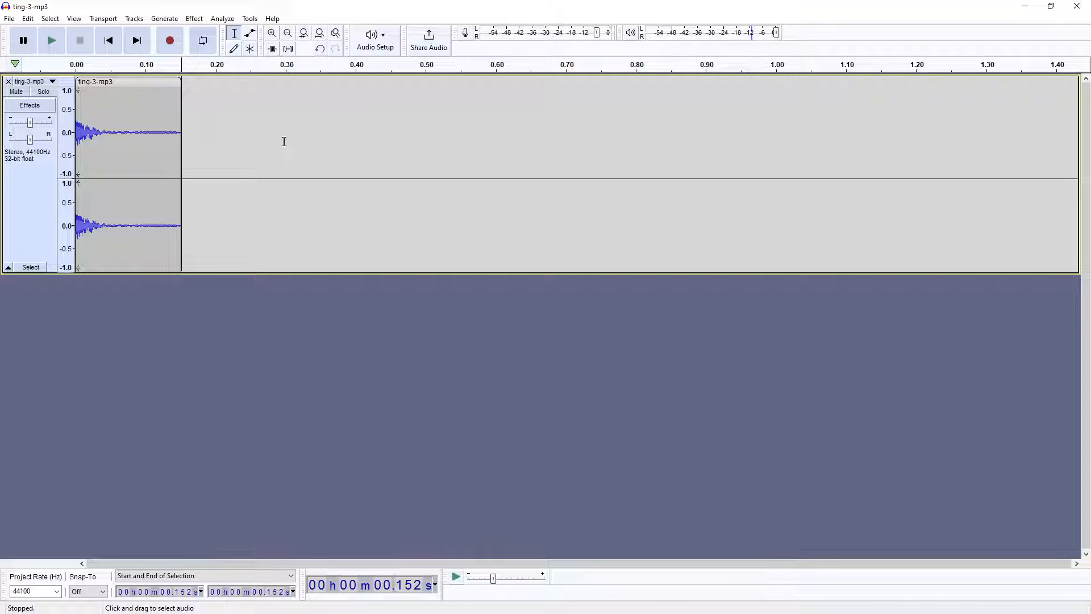
{"action": "key", "text": "space"}
{"action": "key", "text": "space"}
{"action": "left_click", "coordinate": [80, 86]}
{"action": "key", "text": "space"}
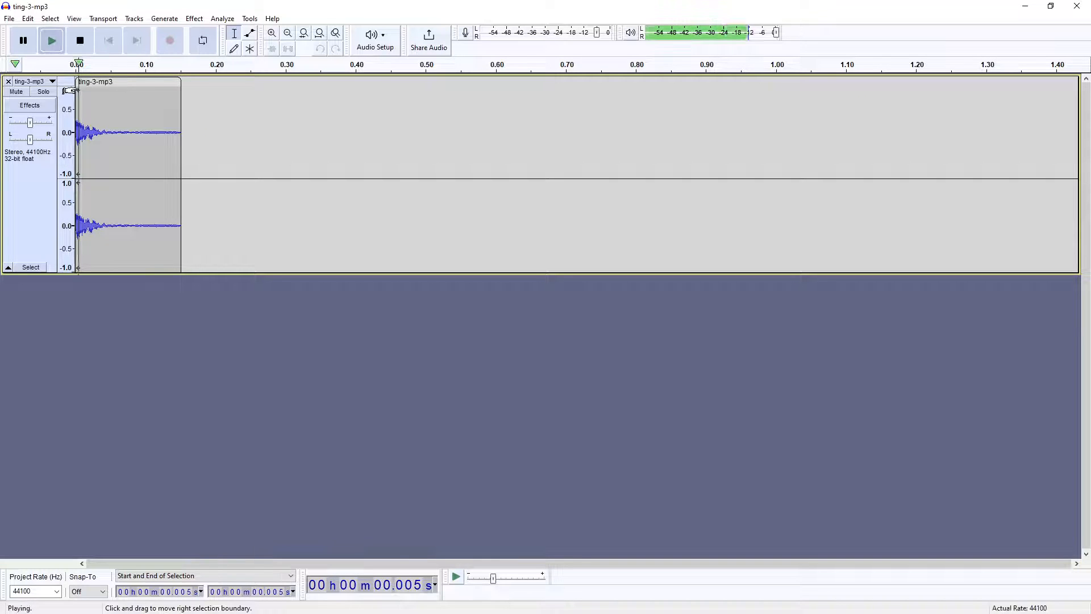
Export the ting as ting-3-wav.wav in Downloads with blank metadata, then close Audacity
{"action": "left_click", "coordinate": [10, 18]}
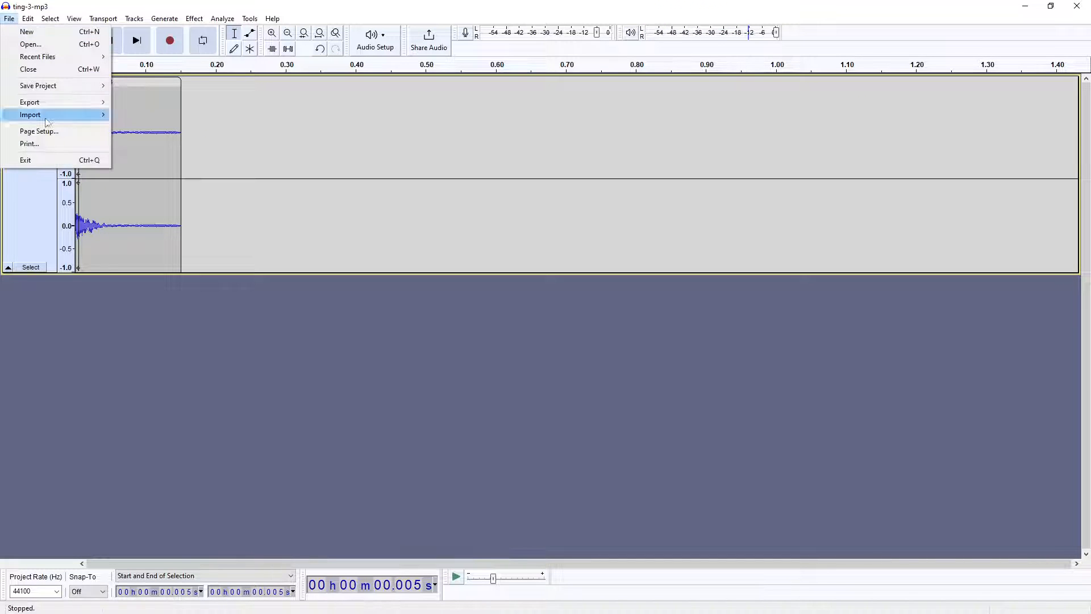
{"action": "mouse_move", "coordinate": [86, 103]}
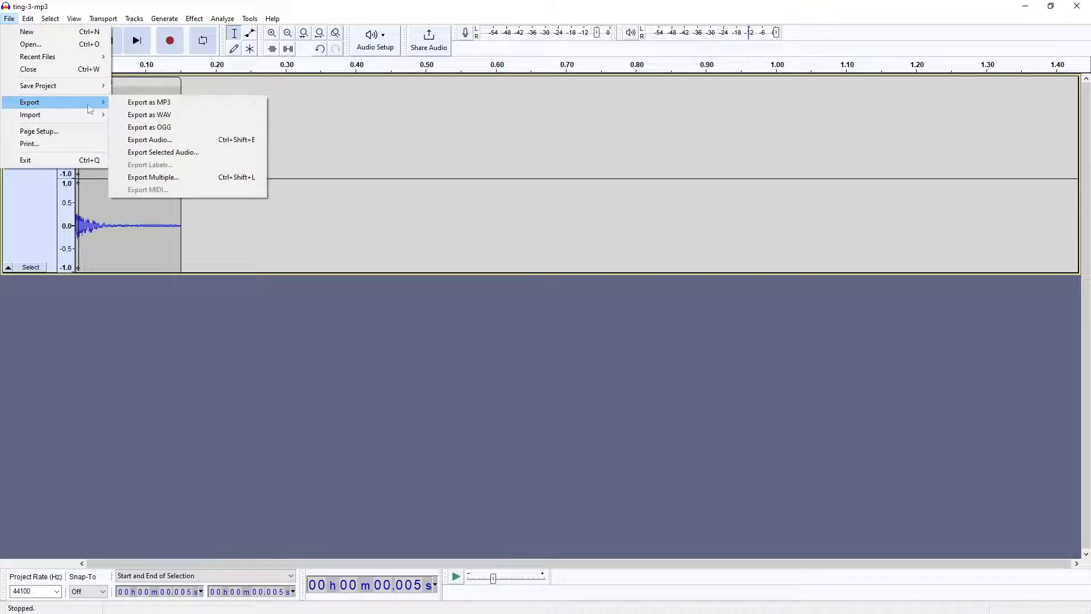
{"action": "left_click", "coordinate": [172, 113]}
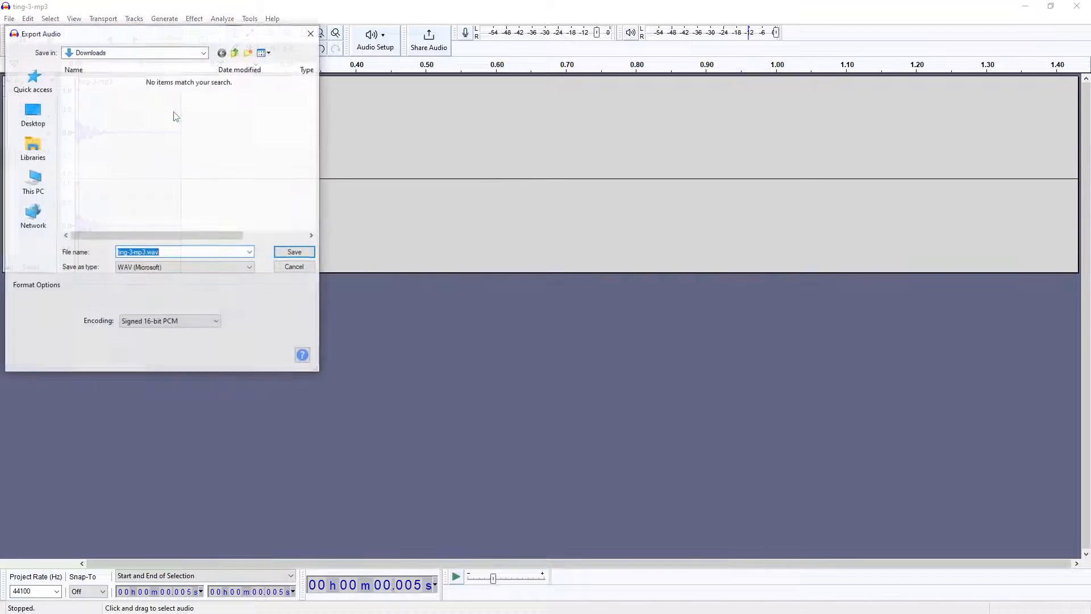
{"action": "left_click", "coordinate": [169, 253]}
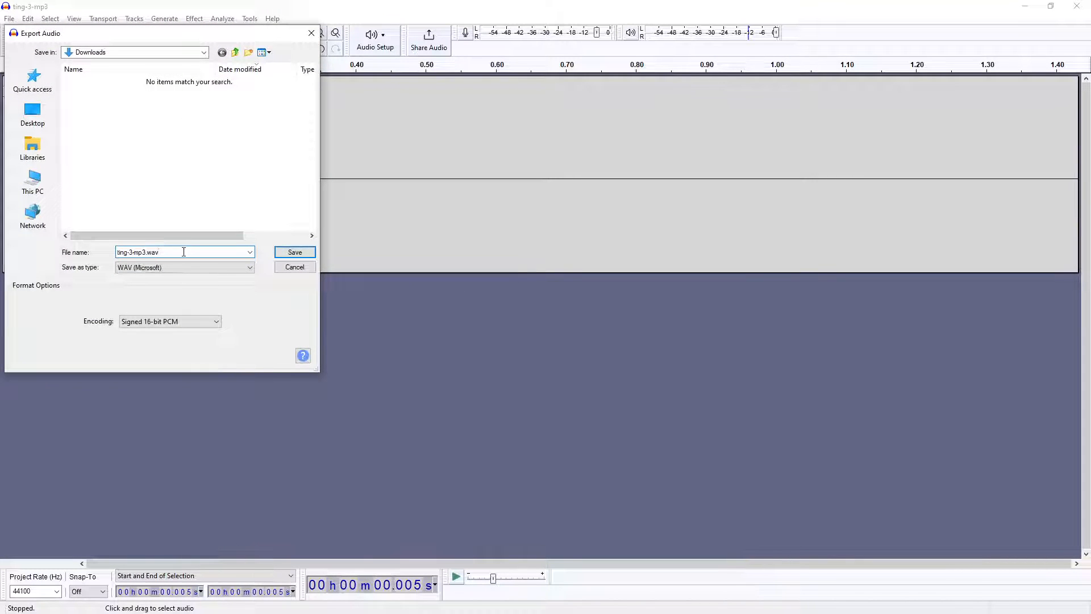
{"action": "left_click_drag", "start_coordinate": [184, 251], "coordinate": [85, 253]}
{"action": "type", "text": "ting"}
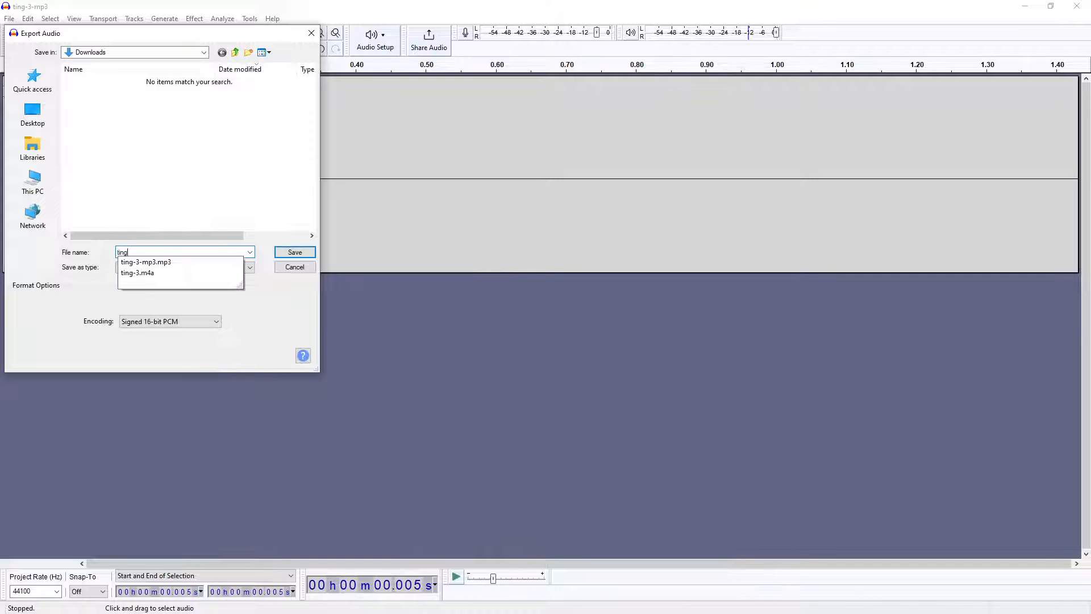
{"action": "type", "text": "-3-wav"}
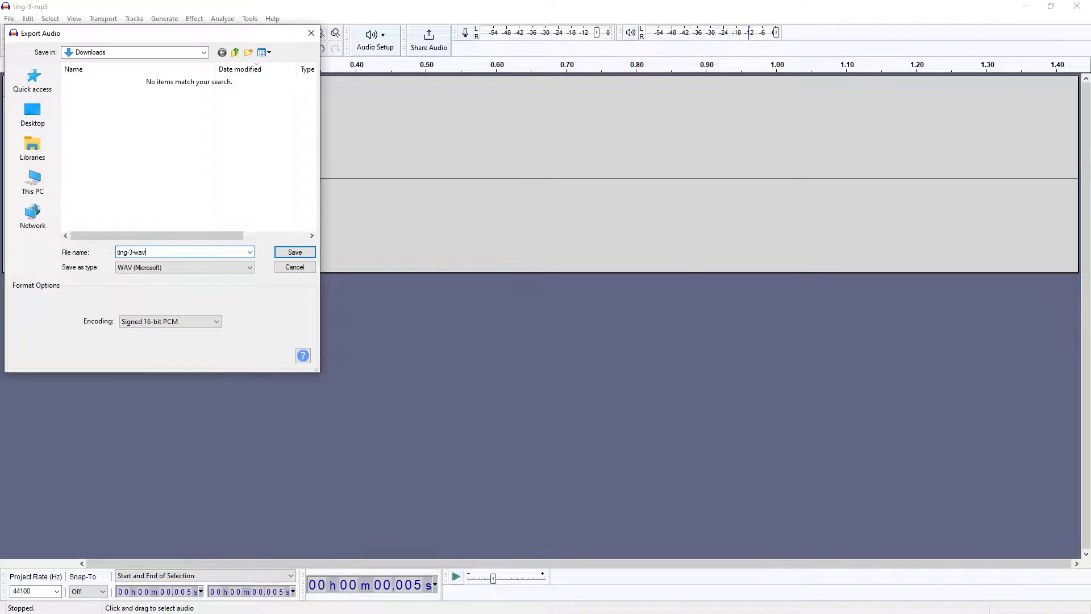
{"action": "key", "text": "Return"}
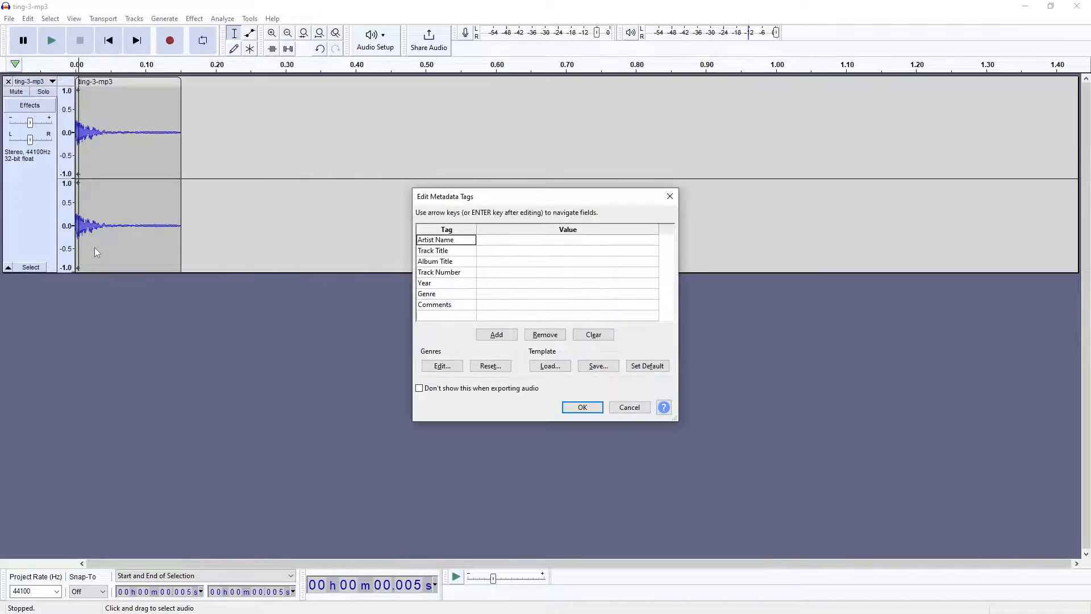
{"action": "left_click", "coordinate": [584, 407]}
{"action": "left_click", "coordinate": [1069, 9]}
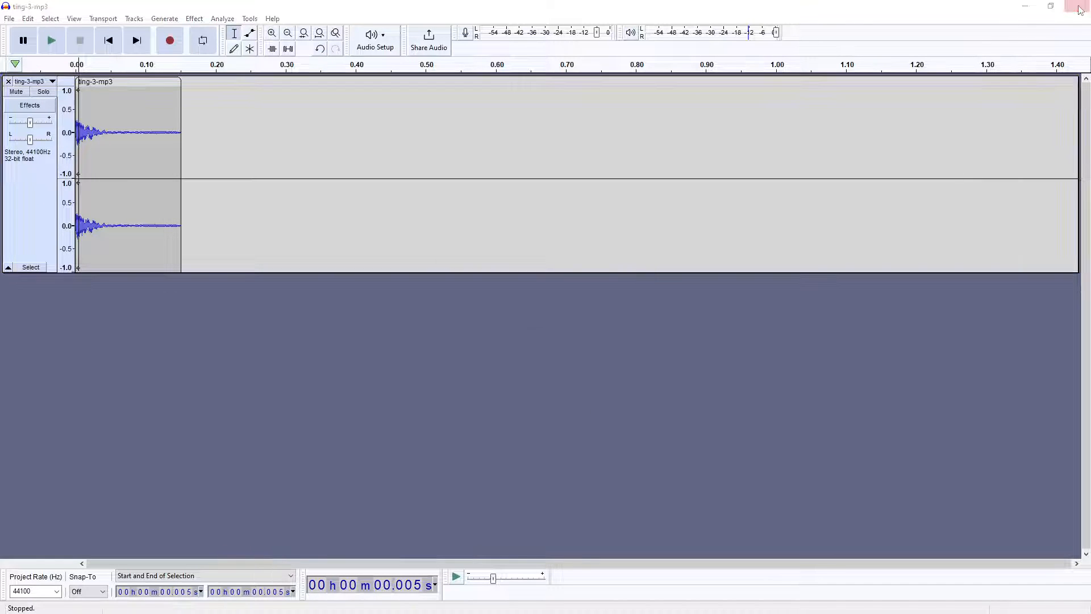
Quit Audacity without saving and check the details of ting-3-mp3.mp3 and ting-3-wav.wav
{"action": "left_click", "coordinate": [567, 310]}
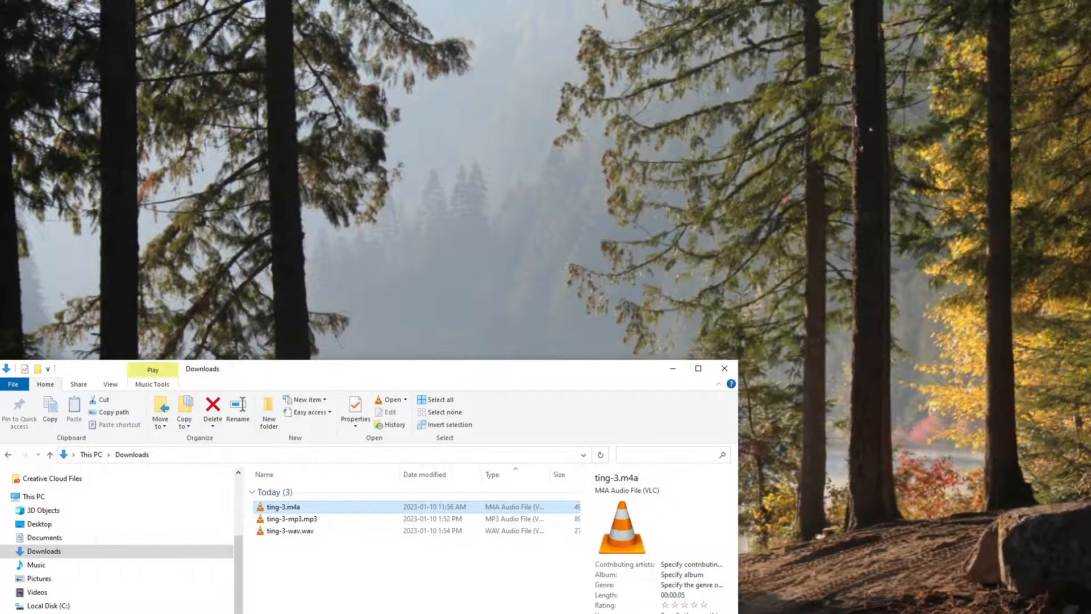
{"action": "left_click_drag", "start_coordinate": [531, 377], "coordinate": [570, 153]}
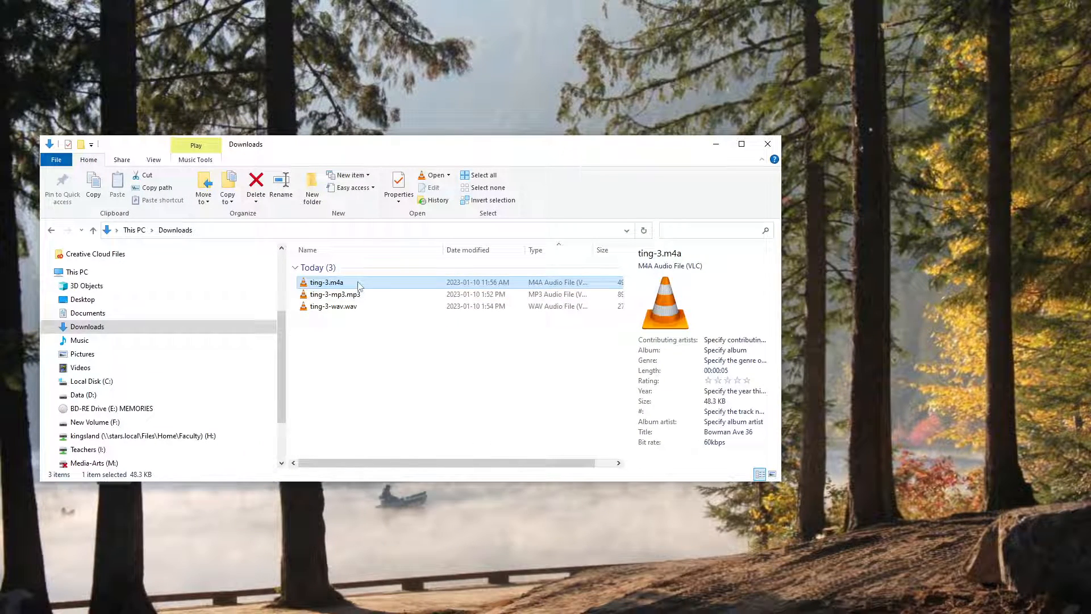
{"action": "left_click", "coordinate": [381, 295]}
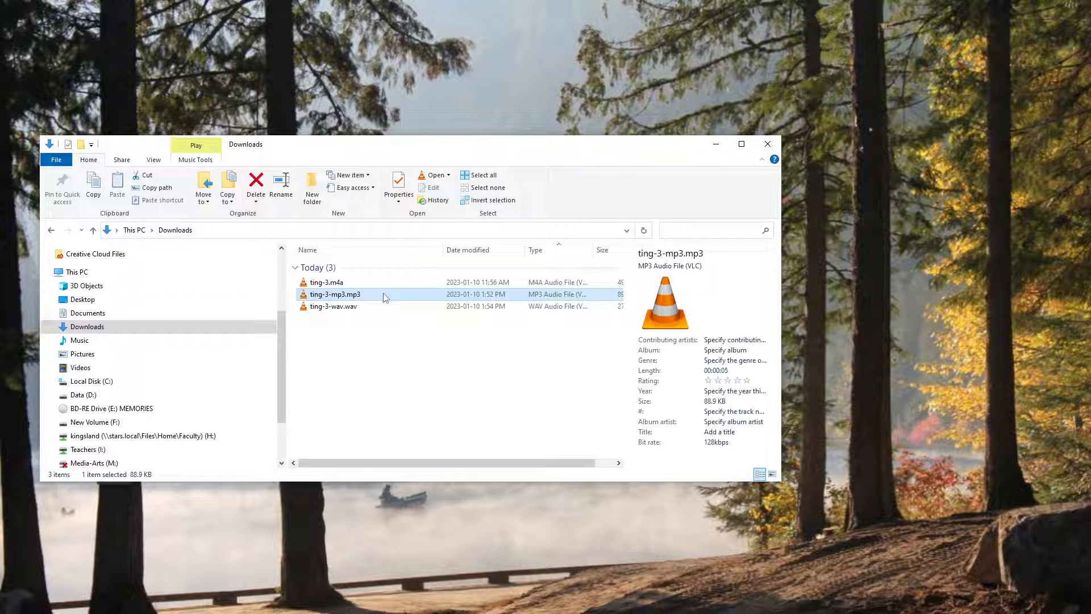
{"action": "left_click", "coordinate": [378, 310]}
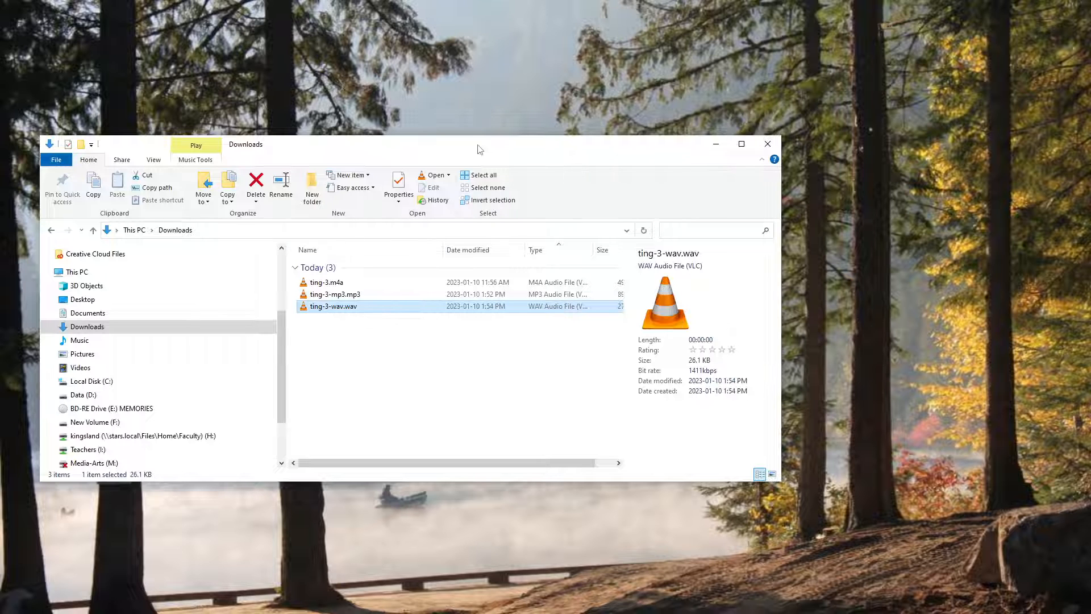
{"action": "left_click_drag", "start_coordinate": [479, 146], "coordinate": [0, 223]}
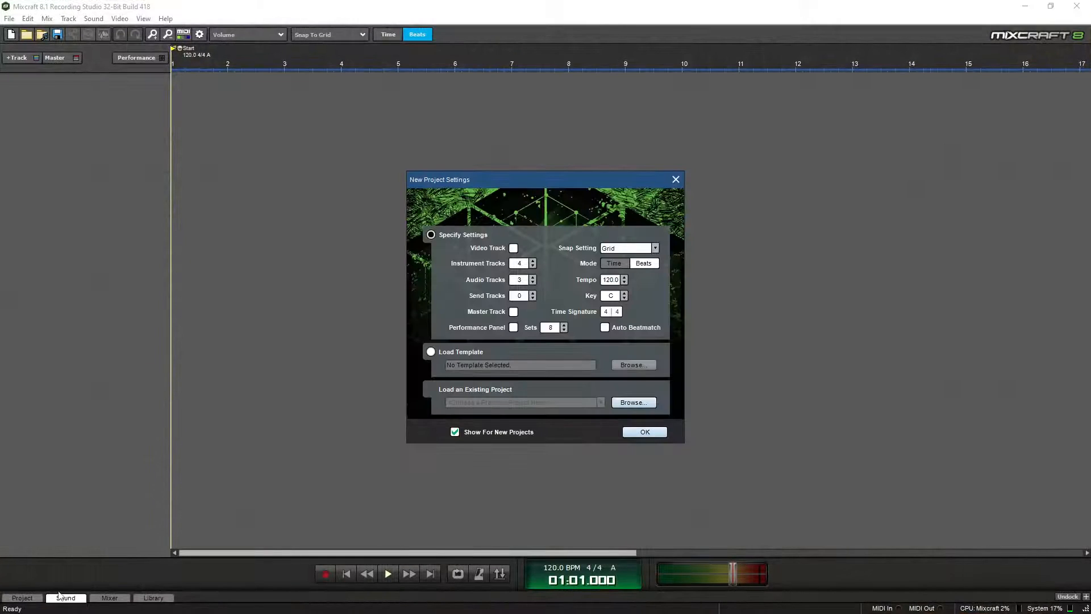
Accept the project settings, drop ting-3-wav.wav onto track 5, and move the clip to bar 1
{"action": "left_click", "coordinate": [636, 433]}
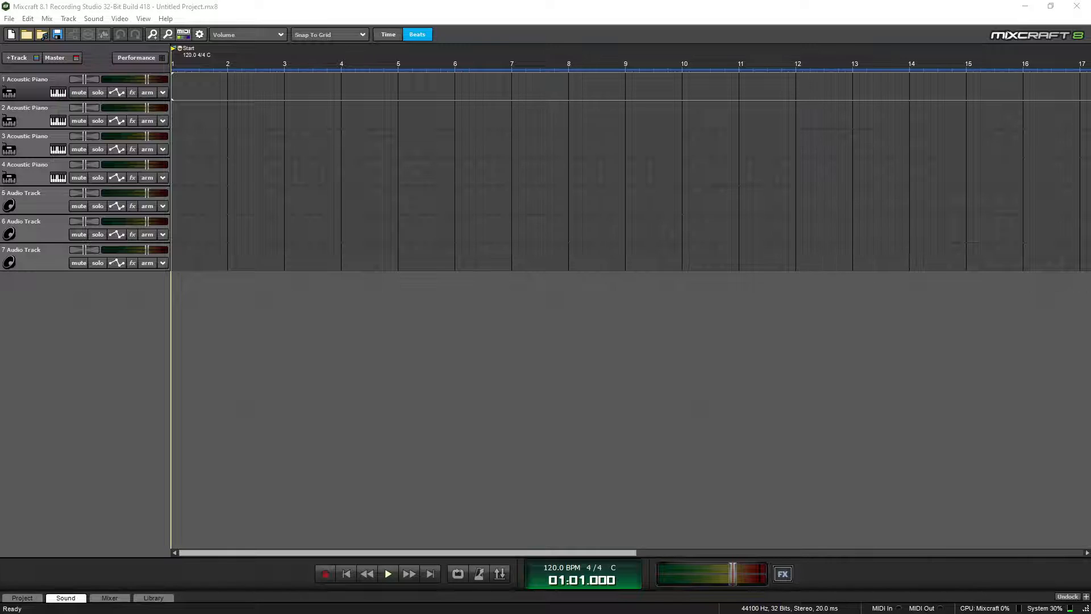
{"action": "left_click_drag", "start_coordinate": [0, 256], "coordinate": [231, 284]}
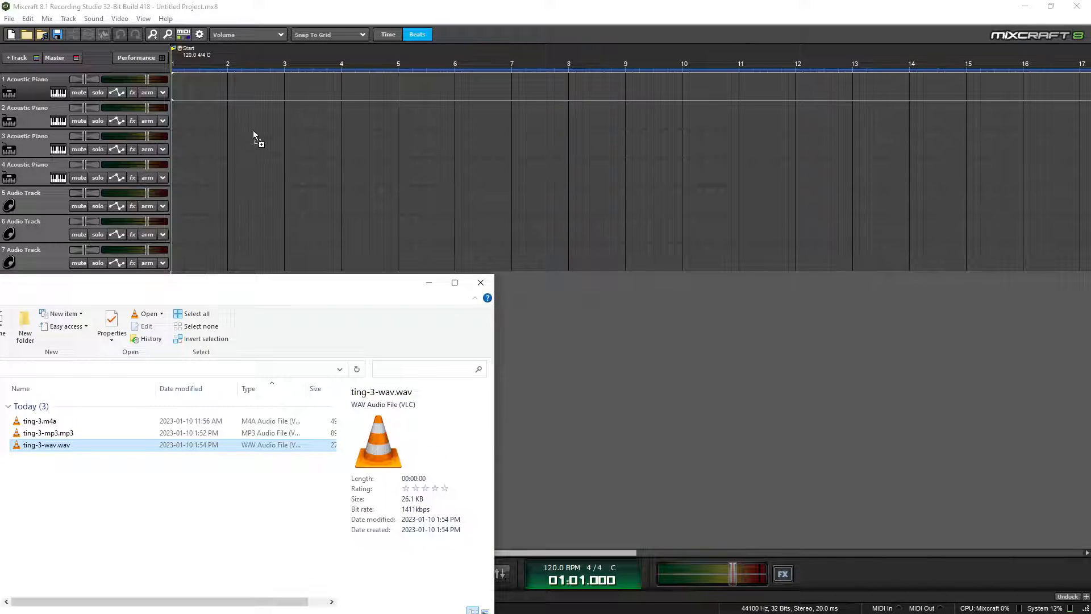
{"action": "left_click_drag", "start_coordinate": [253, 132], "coordinate": [238, 152]}
{"action": "left_click_drag", "start_coordinate": [212, 193], "coordinate": [216, 196]}
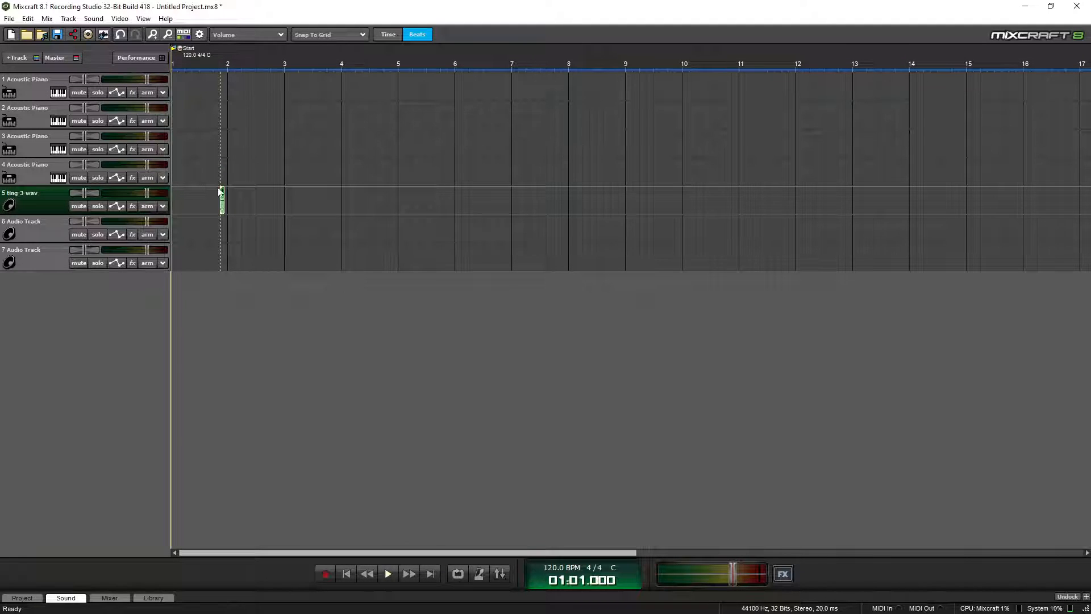
{"action": "left_click_drag", "start_coordinate": [223, 191], "coordinate": [175, 195]}
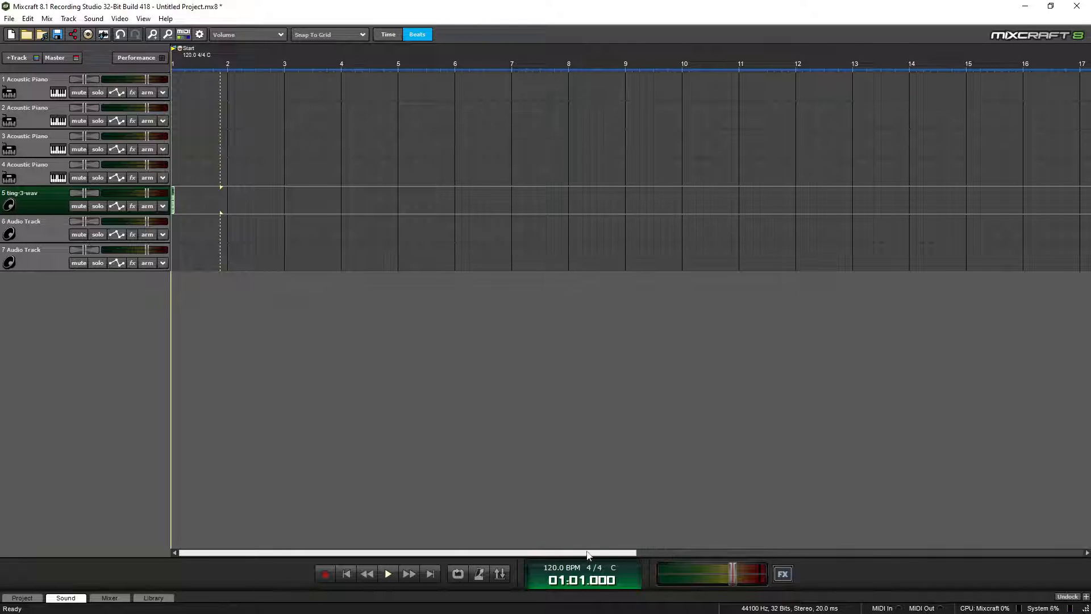
Play the ting clip, then repeat it six times end to end with Ctrl+D
{"action": "scroll", "coordinate": [282, 329], "scroll_direction": "up", "scroll_amount": 5}
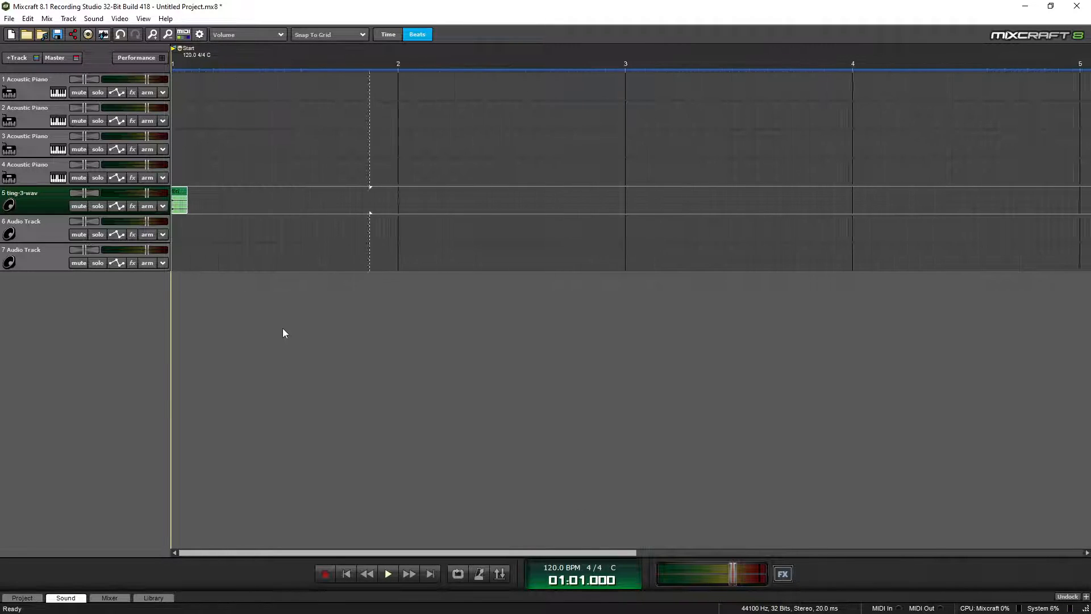
{"action": "left_click", "coordinate": [178, 63]}
{"action": "left_click", "coordinate": [172, 58]}
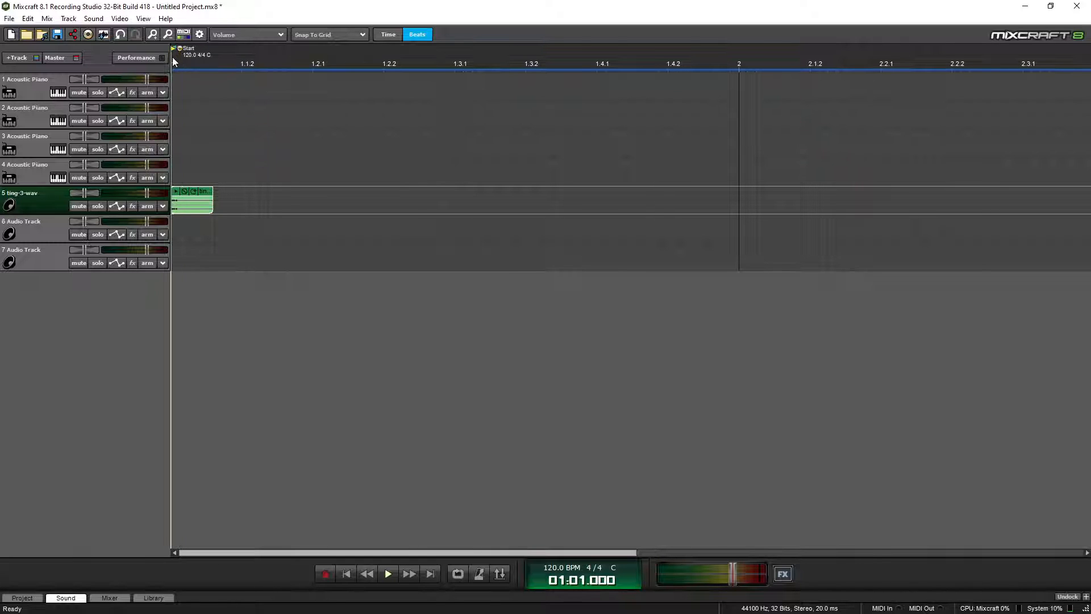
{"action": "key", "text": "space"}
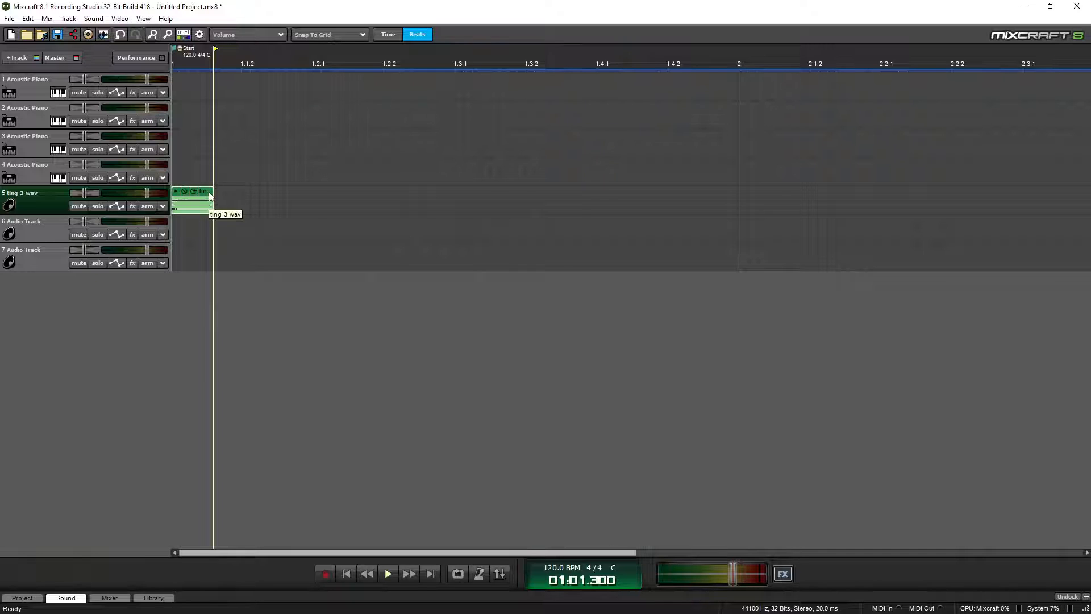
{"action": "key", "text": "ctrl+d"}
{"action": "key", "text": "ctrl+d"}
{"action": "key", "text": "ctrl+d"}
{"action": "key", "text": "ctrl+d"}
{"action": "key", "text": "ctrl+d"}
{"action": "key", "text": "ctrl+d"}
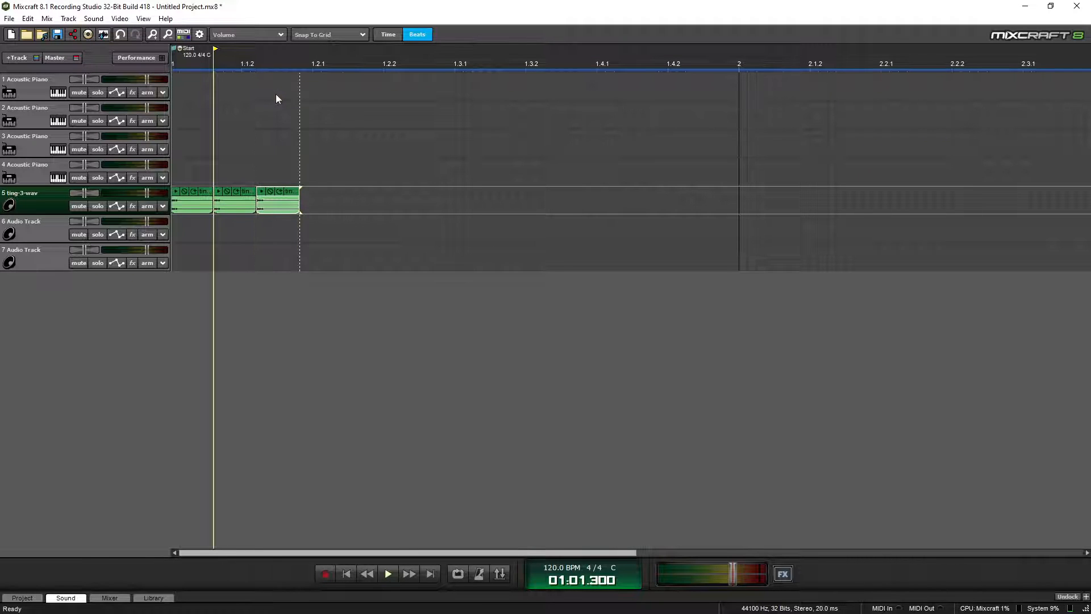
{"action": "key", "text": "space"}
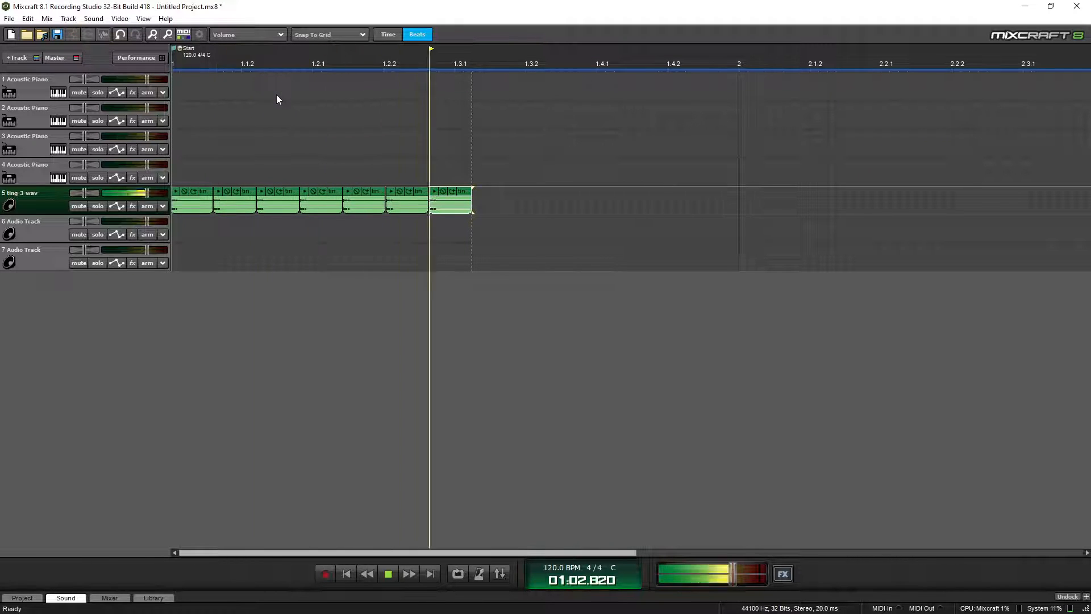
{"action": "key", "text": "space"}
Undo the duplicates, the move, and the import so track 5 is empty
{"action": "key", "text": "ctrl+z"}
{"action": "key", "text": "ctrl+z"}
{"action": "key", "text": "ctrl+z"}
{"action": "key", "text": "ctrl+z"}
{"action": "key", "text": "ctrl+z"}
{"action": "key", "text": "ctrl+z"}
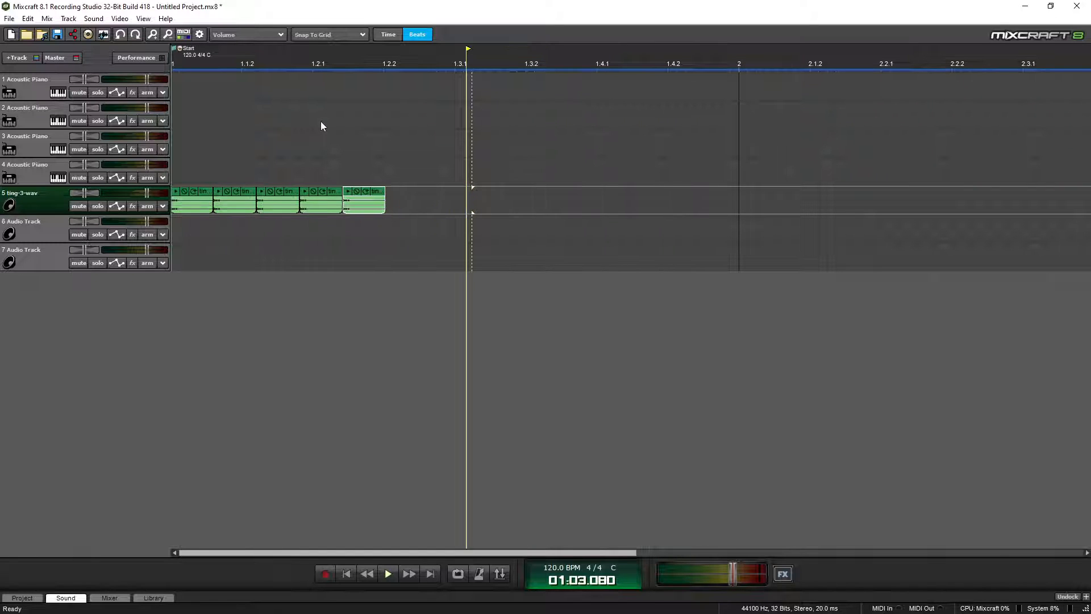
{"action": "key", "text": "ctrl+z"}
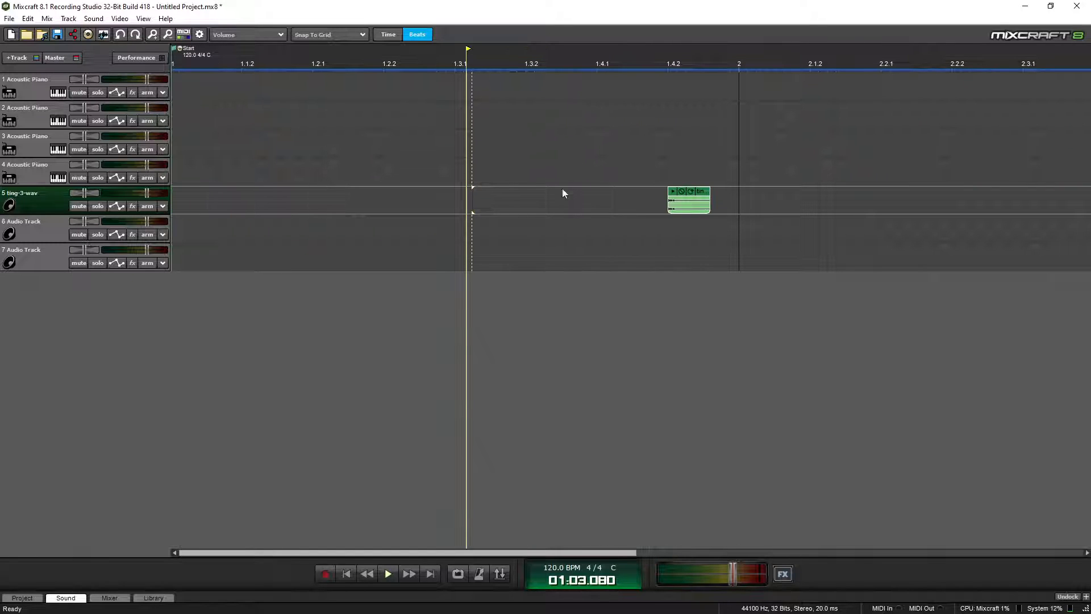
{"action": "key", "text": "ctrl+z"}
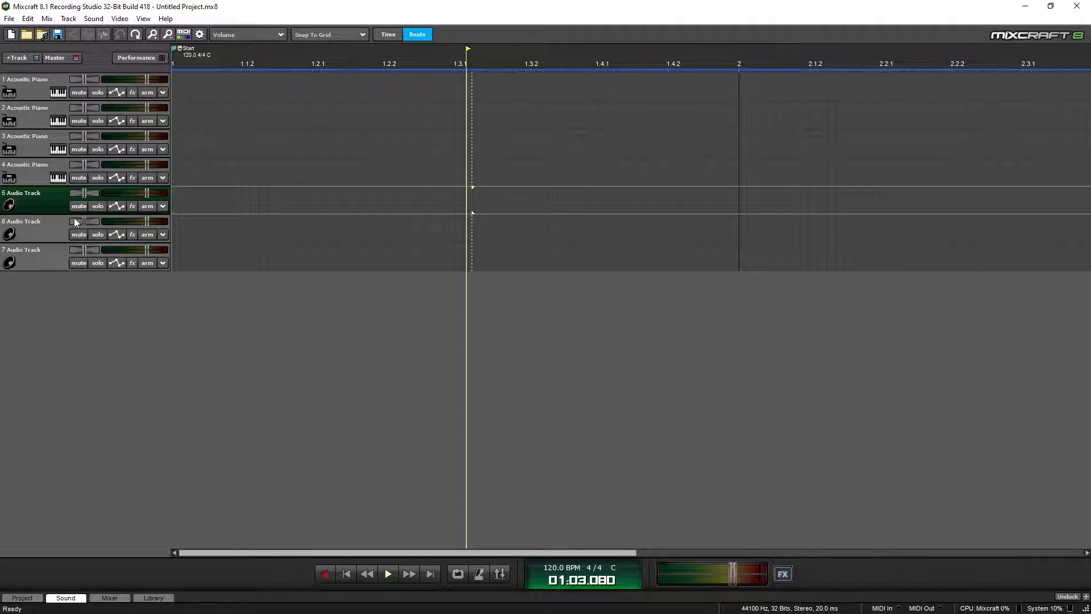
Set track 1's instrument to Alpha Sampler from the VSTi Instruments category
{"action": "left_click", "coordinate": [57, 93]}
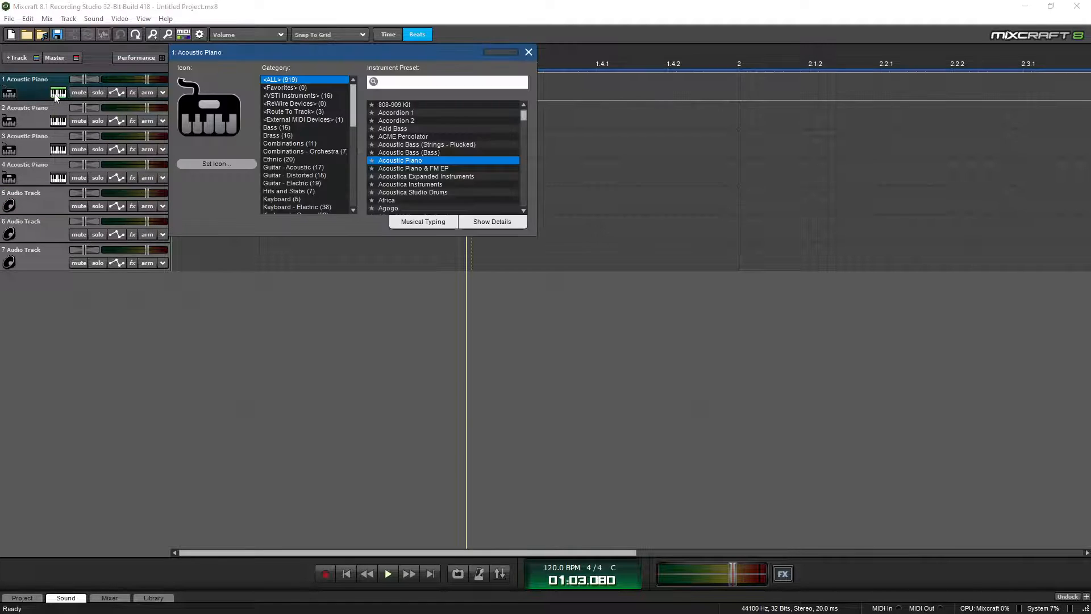
{"action": "left_click", "coordinate": [296, 98]}
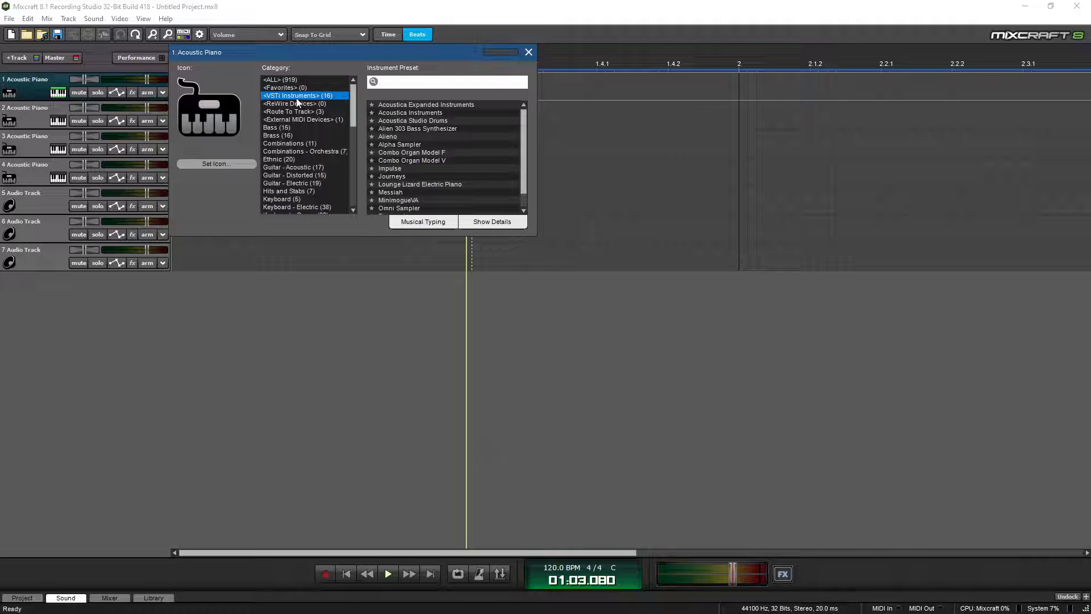
{"action": "left_click", "coordinate": [405, 146]}
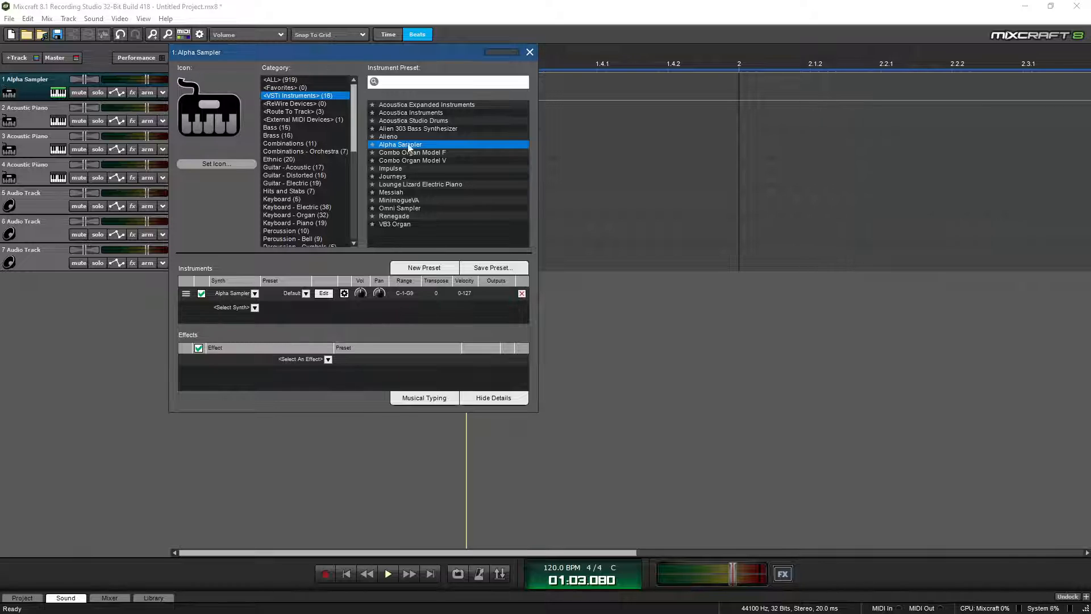
{"action": "left_click_drag", "start_coordinate": [421, 52], "coordinate": [757, 21]}
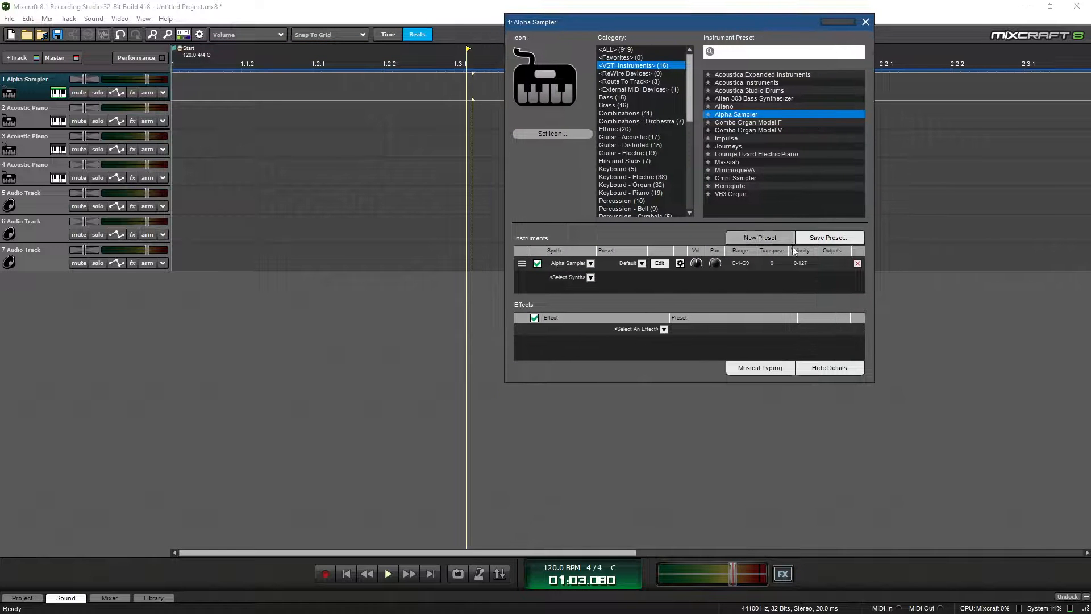
Load ting-3-wav.wav into the Alpha Sampler and bring up the Musical Typing keyboard
{"action": "left_click", "coordinate": [659, 263]}
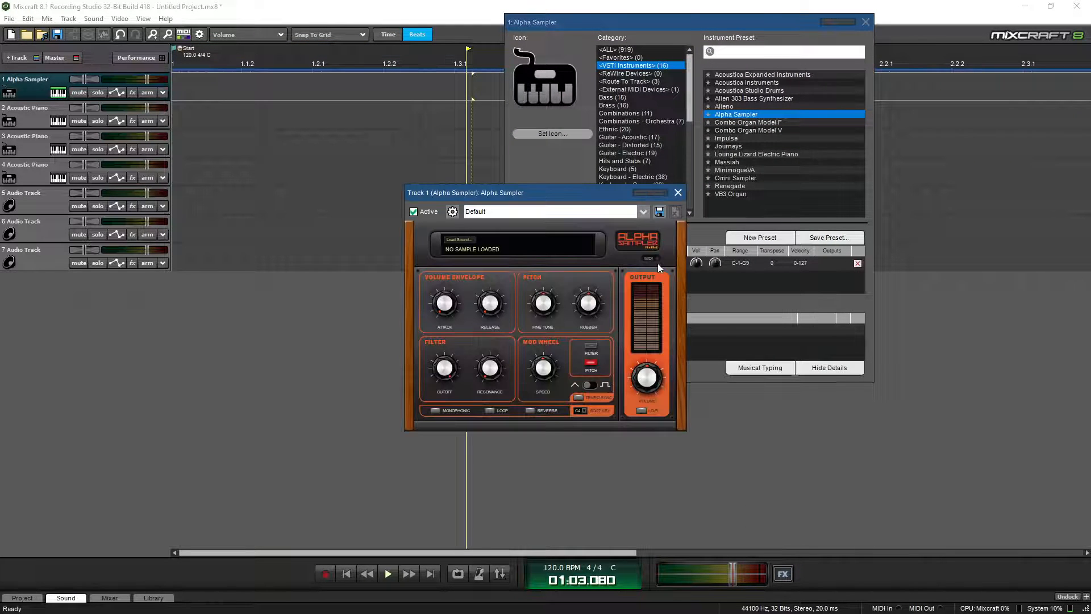
{"action": "left_click_drag", "start_coordinate": [592, 199], "coordinate": [386, 36]}
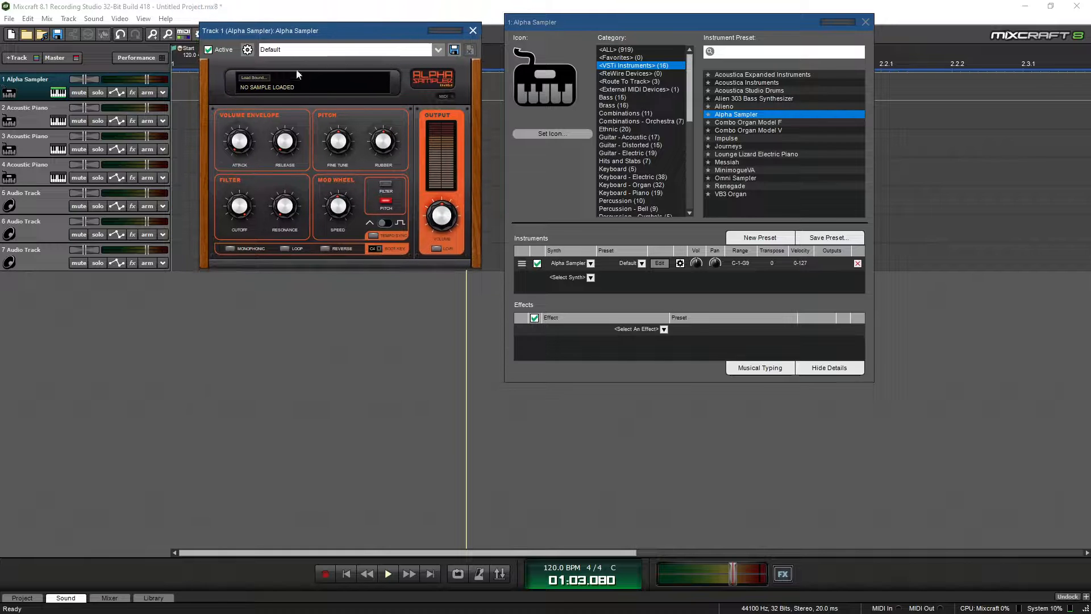
{"action": "left_click", "coordinate": [258, 78]}
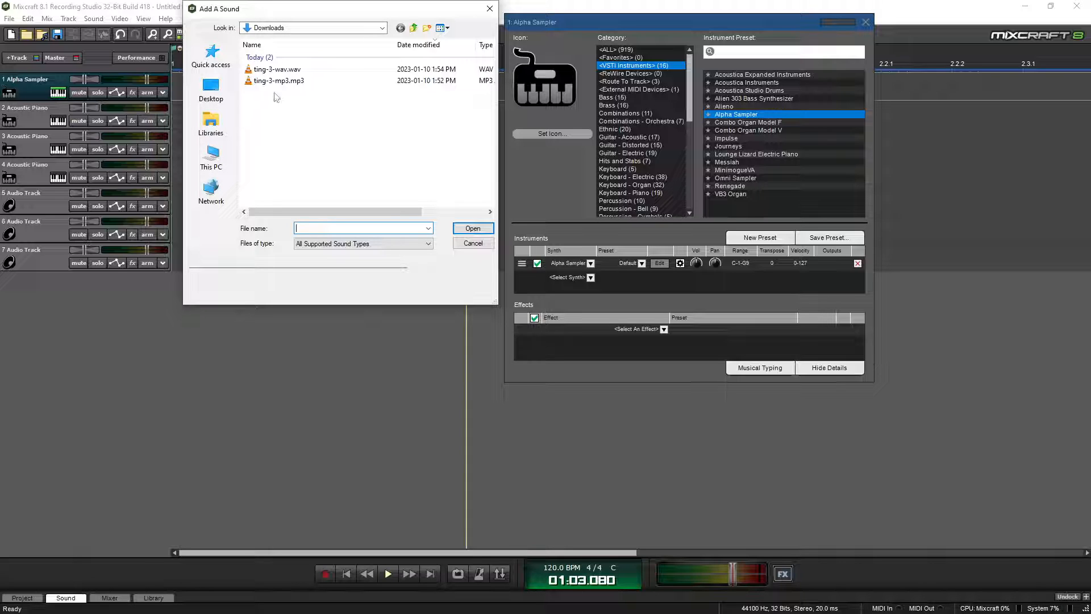
{"action": "left_click", "coordinate": [277, 69]}
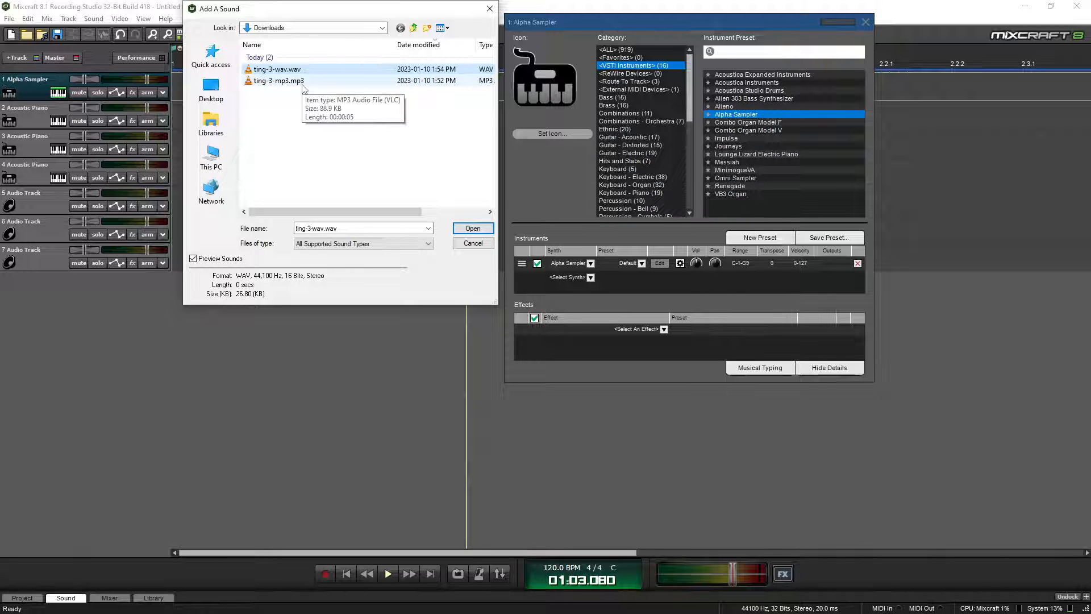
{"action": "left_click", "coordinate": [469, 228]}
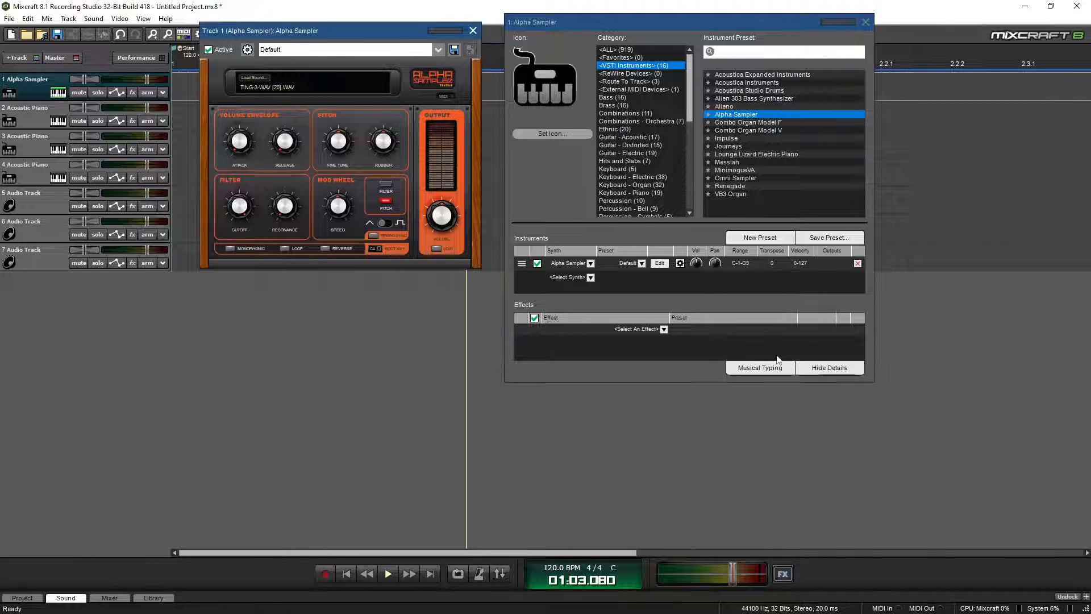
{"action": "left_click", "coordinate": [756, 367]}
{"action": "left_click_drag", "start_coordinate": [584, 230], "coordinate": [405, 298]}
Play several test notes of the ting sample on the Musical Typing keyboard
{"action": "left_click", "coordinate": [263, 375]}
{"action": "left_click", "coordinate": [302, 375]}
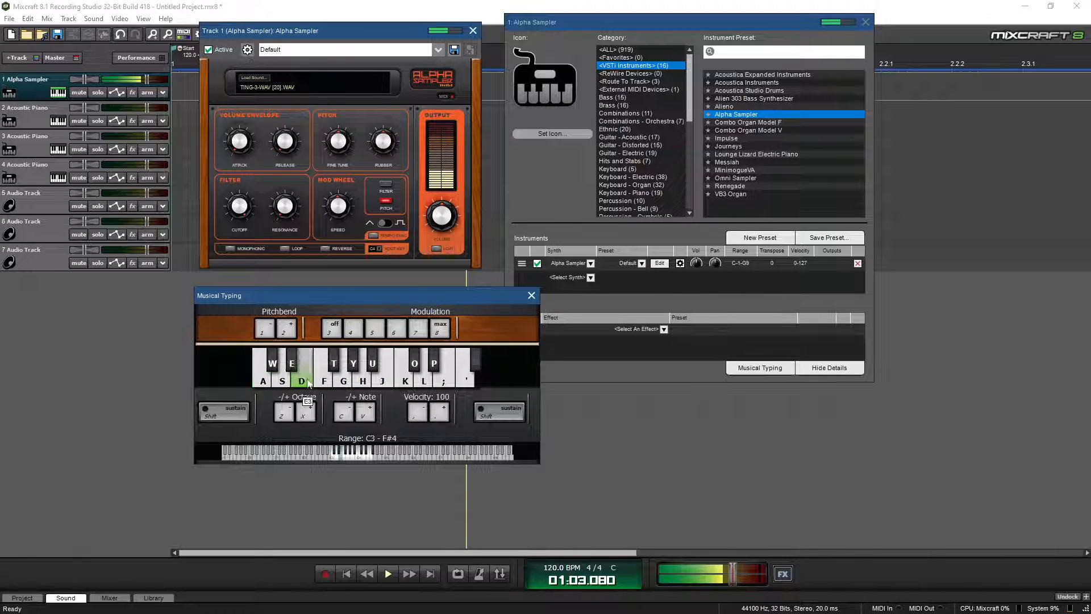
{"action": "left_click", "coordinate": [343, 375]}
{"action": "left_click", "coordinate": [382, 375]}
{"action": "left_click", "coordinate": [424, 375]}
{"action": "left_click", "coordinate": [440, 383]}
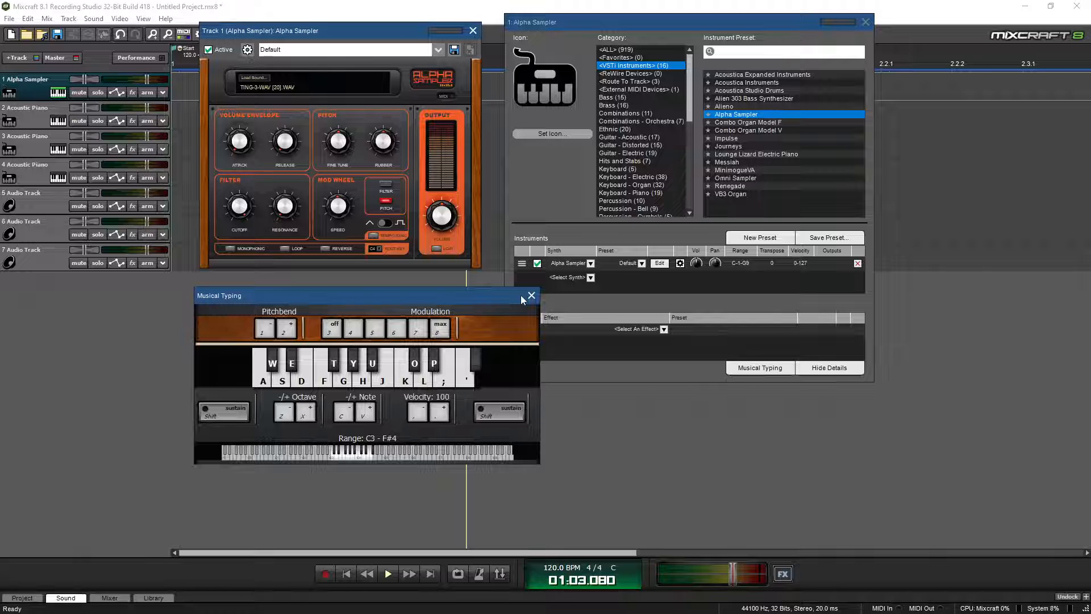
{"action": "left_click_drag", "start_coordinate": [383, 33], "coordinate": [399, 26]}
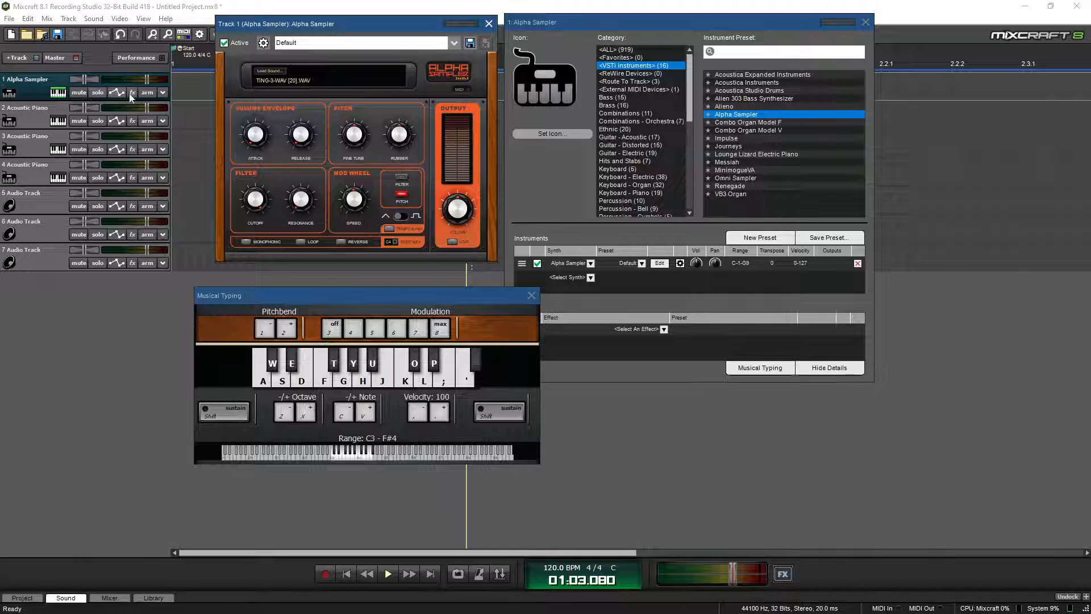
Arm track 1, record a ting melody running to bar 5, then close the keyboard and instrument windows
{"action": "left_click", "coordinate": [147, 92]}
{"action": "left_click", "coordinate": [324, 575]}
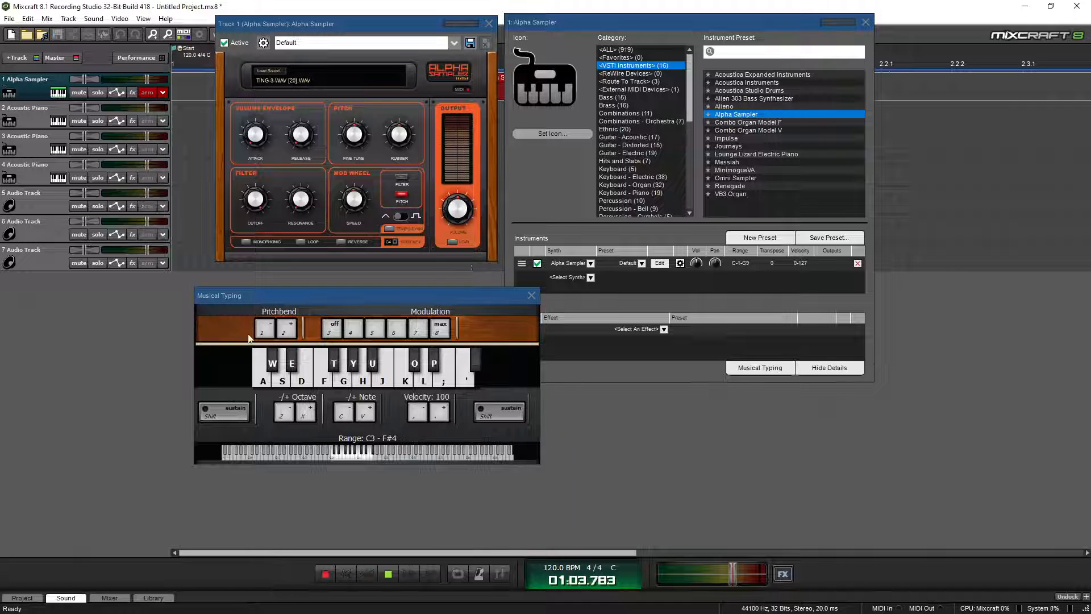
{"action": "left_click", "coordinate": [355, 382]}
{"action": "mouse_move", "coordinate": [356, 381]}
{"action": "left_mouse_down"}
{"action": "mouse_move", "coordinate": [376, 381]}
{"action": "mouse_move", "coordinate": [266, 390]}
{"action": "left_mouse_up"}
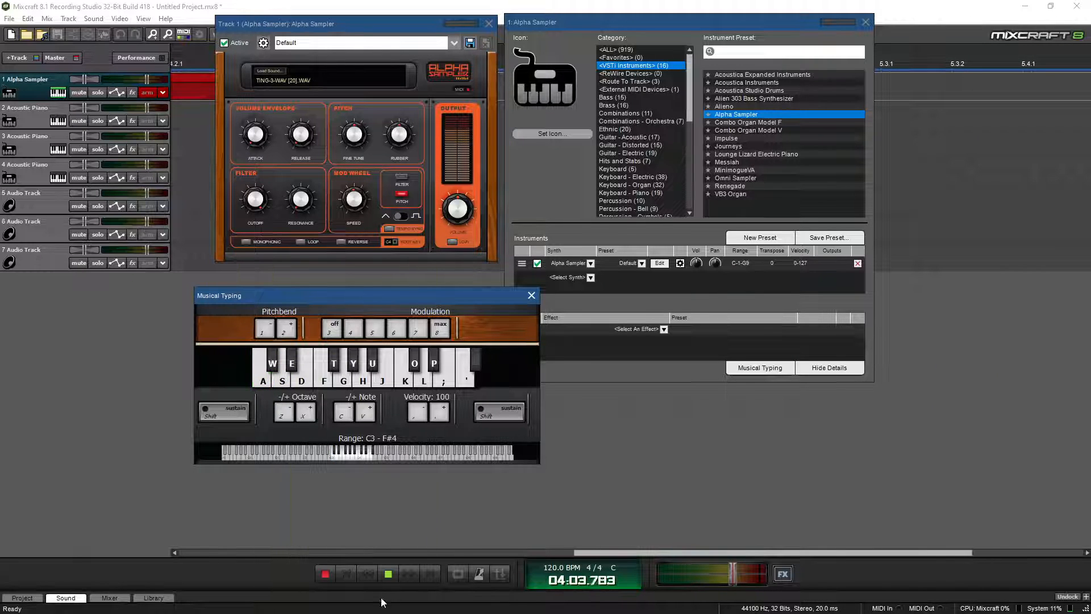
{"action": "left_click", "coordinate": [387, 576]}
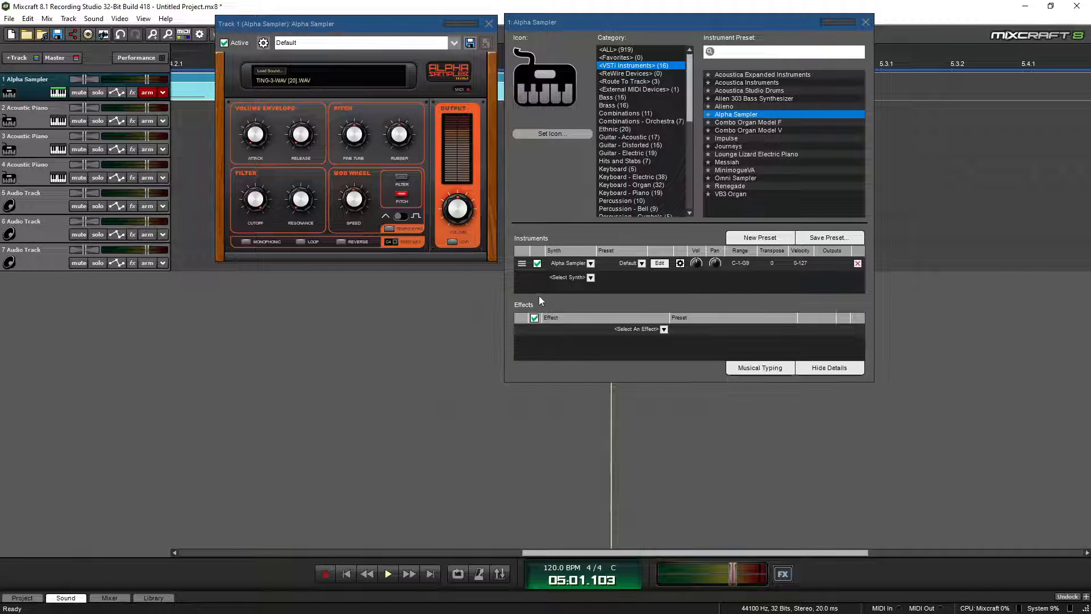
{"action": "left_click", "coordinate": [531, 296]}
{"action": "left_click", "coordinate": [866, 22]}
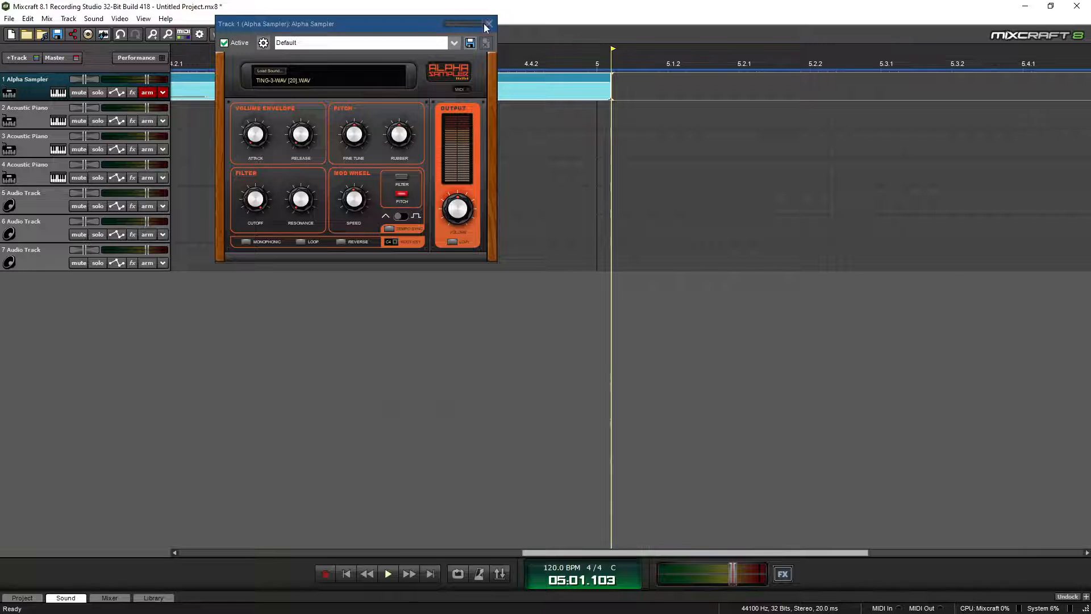
Show the clip in the piano roll, play it, and drag the second A3 note earlier to Ab3
{"action": "left_click", "coordinate": [487, 25]}
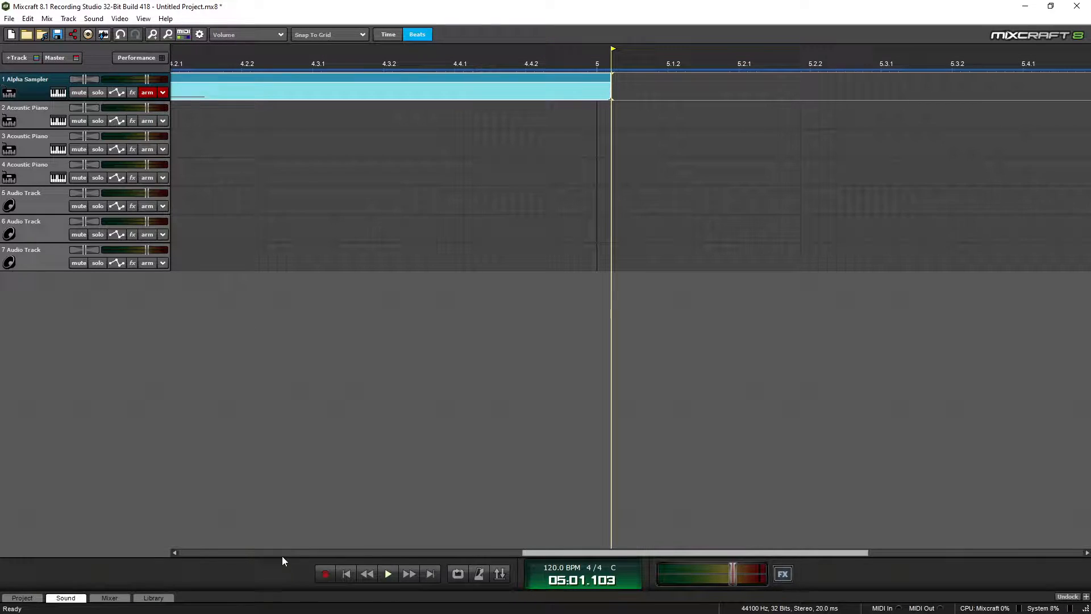
{"action": "left_click", "coordinate": [66, 597]}
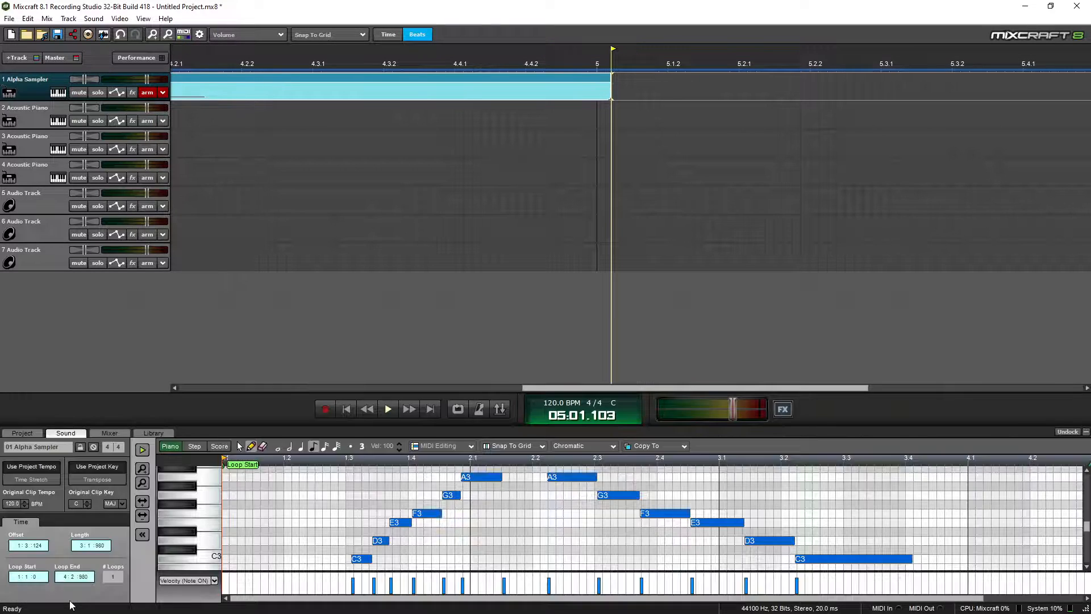
{"action": "left_click", "coordinate": [321, 466]}
{"action": "key", "text": "space"}
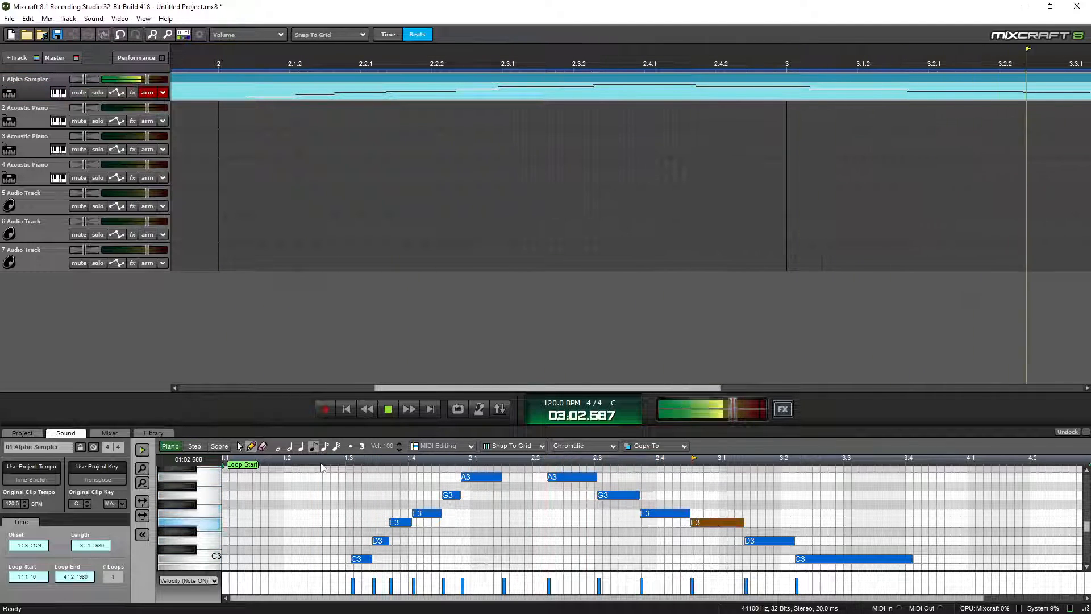
{"action": "key", "text": "space"}
{"action": "left_click_drag", "start_coordinate": [566, 478], "coordinate": [524, 476]}
Stack F3, Eb3 and C#3 notes just after beat 2.2 with sixteenth-note length
{"action": "left_click", "coordinate": [562, 513]}
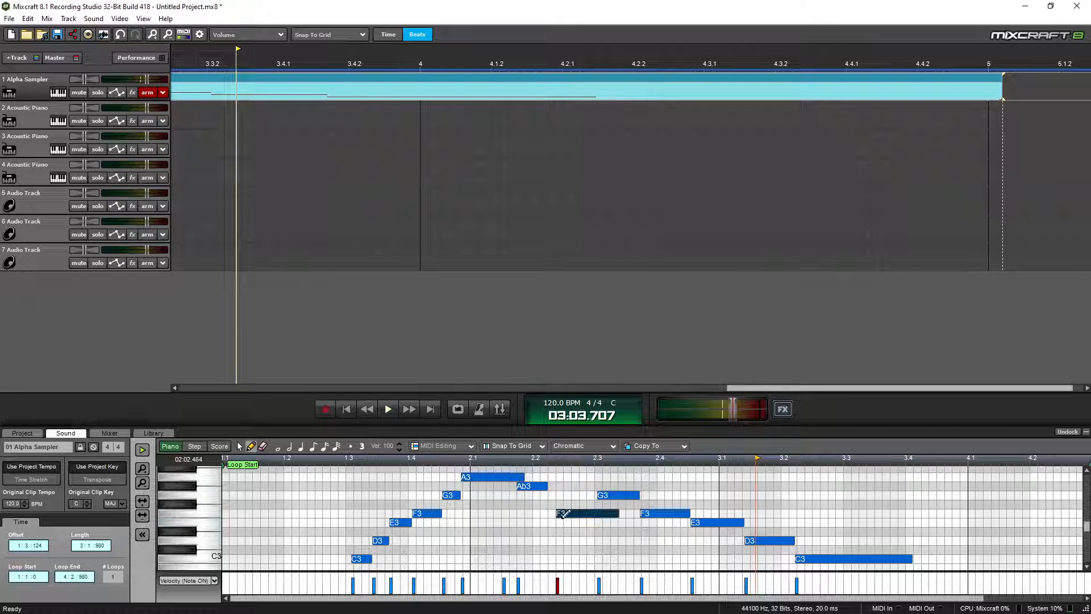
{"action": "left_click", "coordinate": [562, 531]}
{"action": "left_click", "coordinate": [561, 549]}
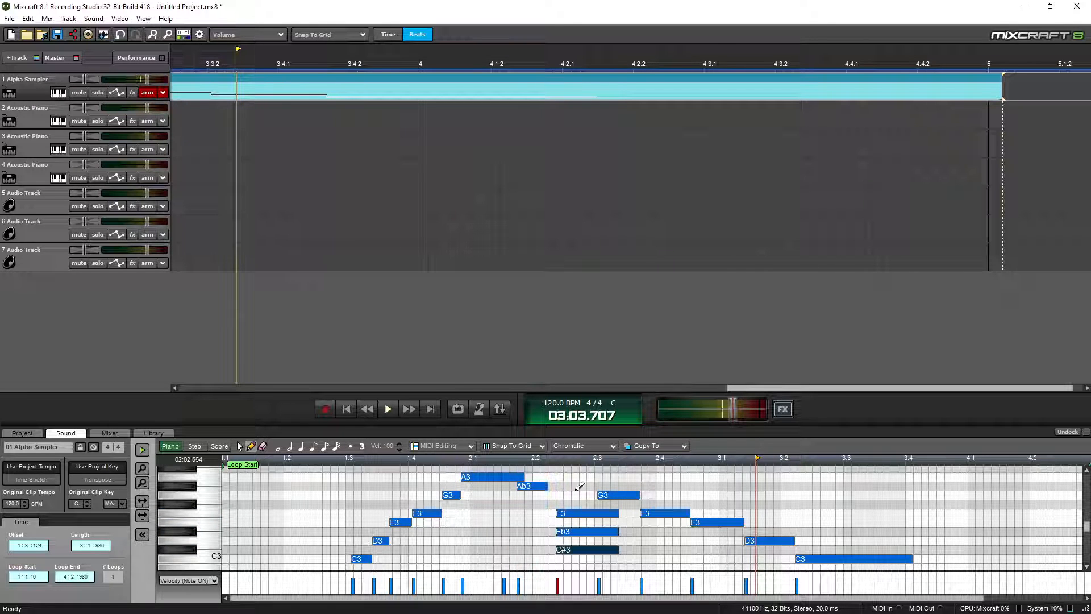
{"action": "left_click", "coordinate": [328, 449]}
Play the edited melody twice from near the clip start, then bring up track 1's instrument settings
{"action": "key", "text": "space"}
{"action": "left_click", "coordinate": [322, 461]}
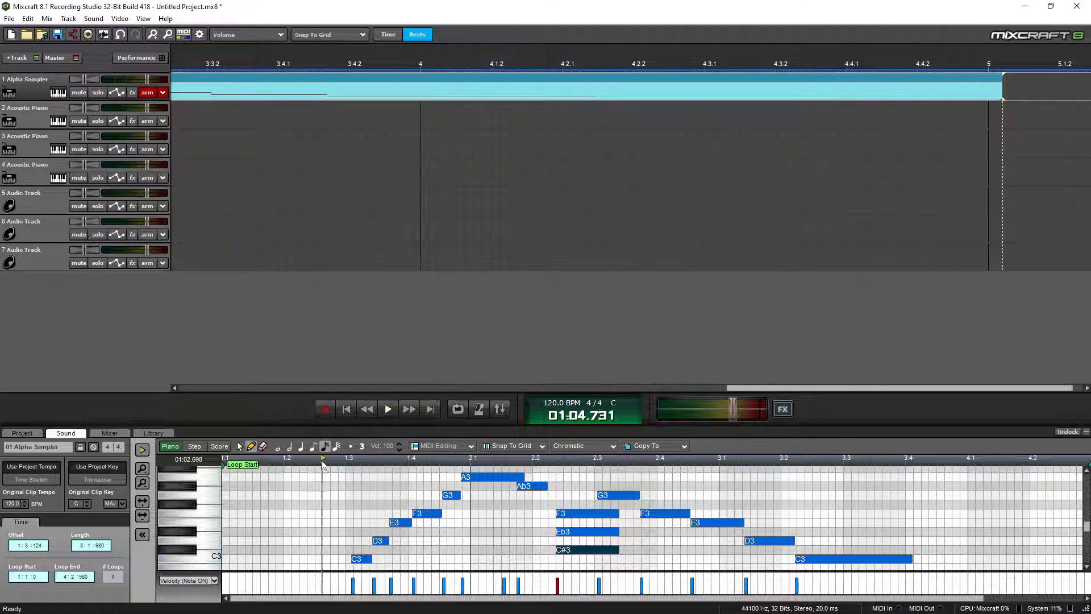
{"action": "key", "text": "space"}
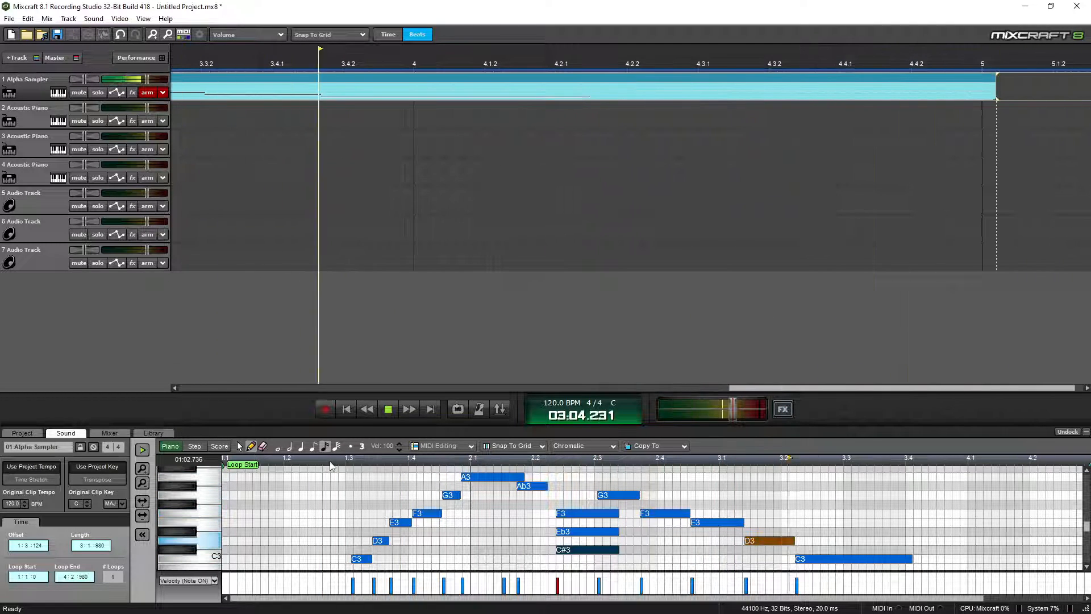
{"action": "key", "text": "space"}
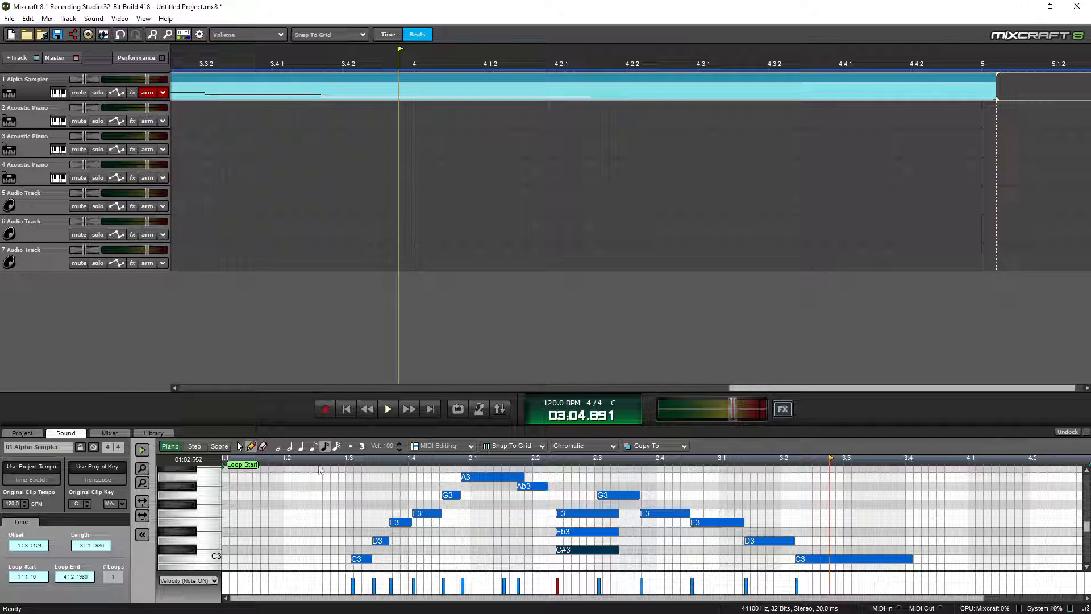
{"action": "key", "text": "space"}
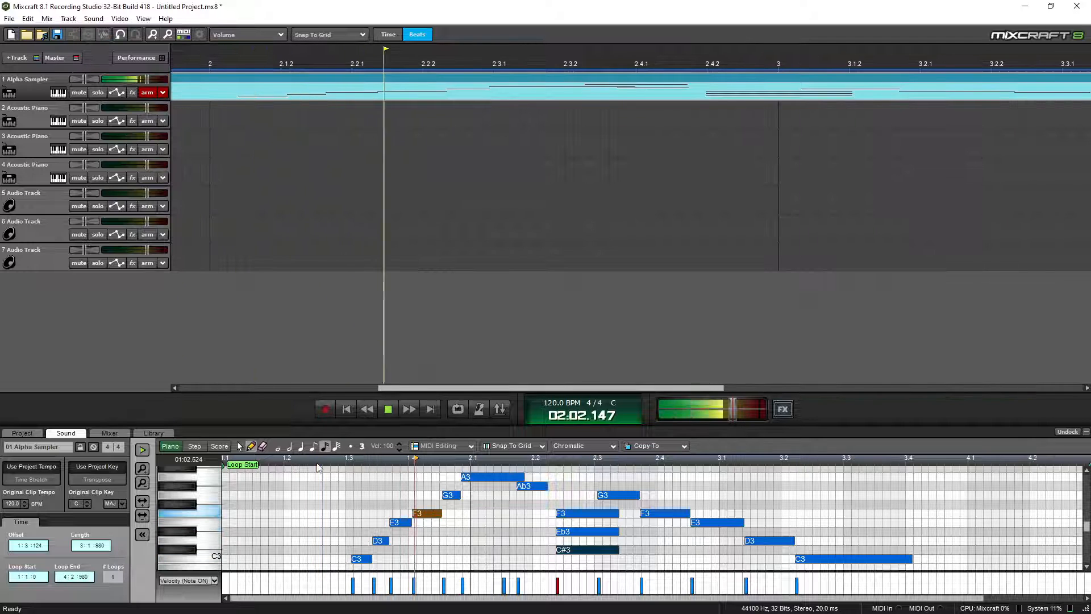
{"action": "key", "text": "space"}
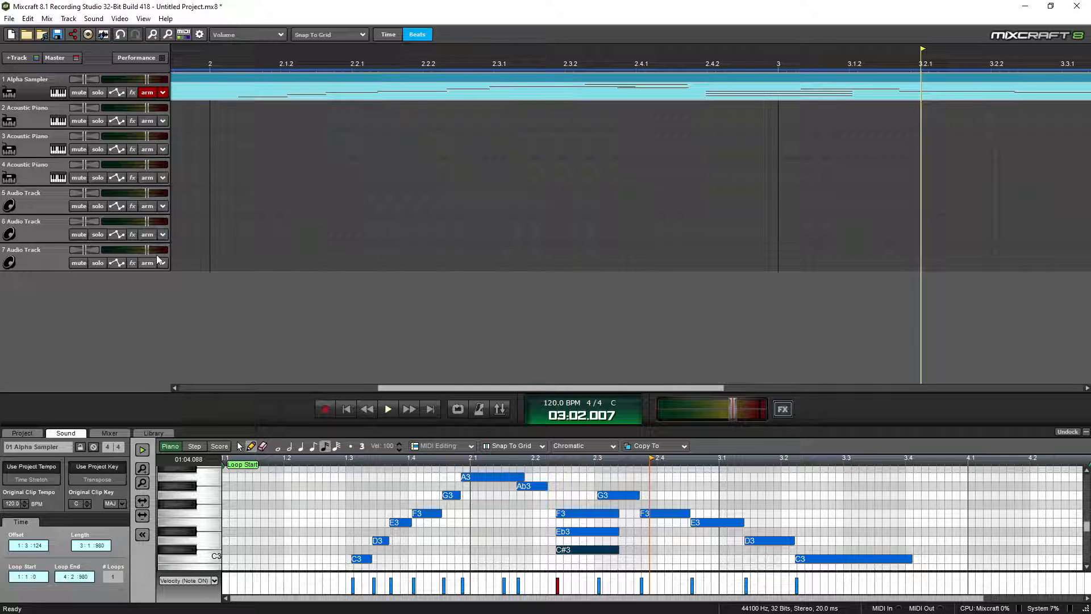
{"action": "left_click", "coordinate": [59, 93]}
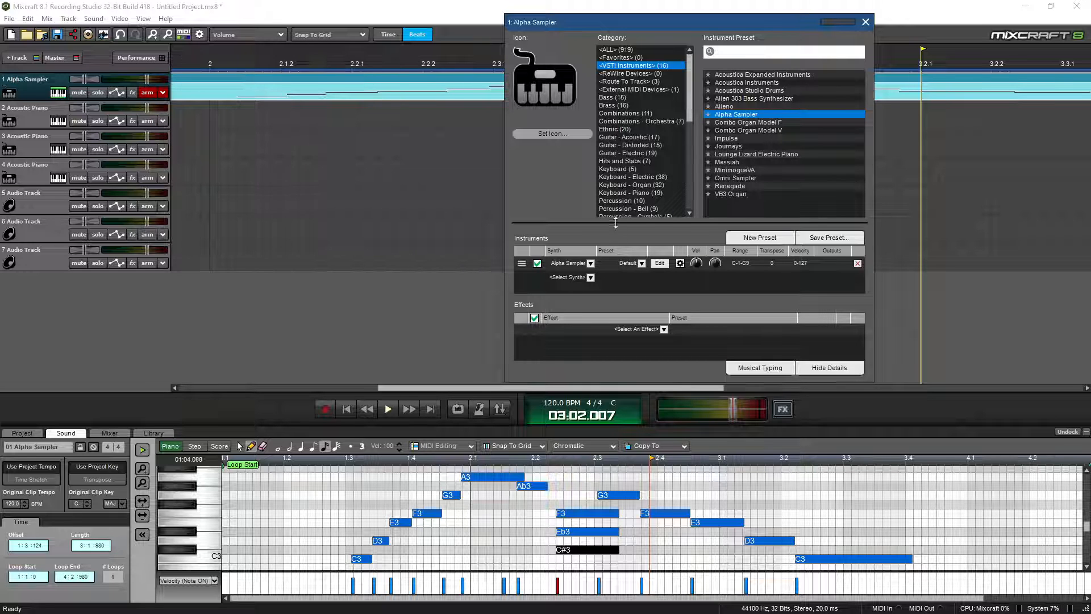
Switch track 1's instrument to the Classical Guitar preset under Guitar - Acoustic
{"action": "left_click", "coordinate": [608, 139]}
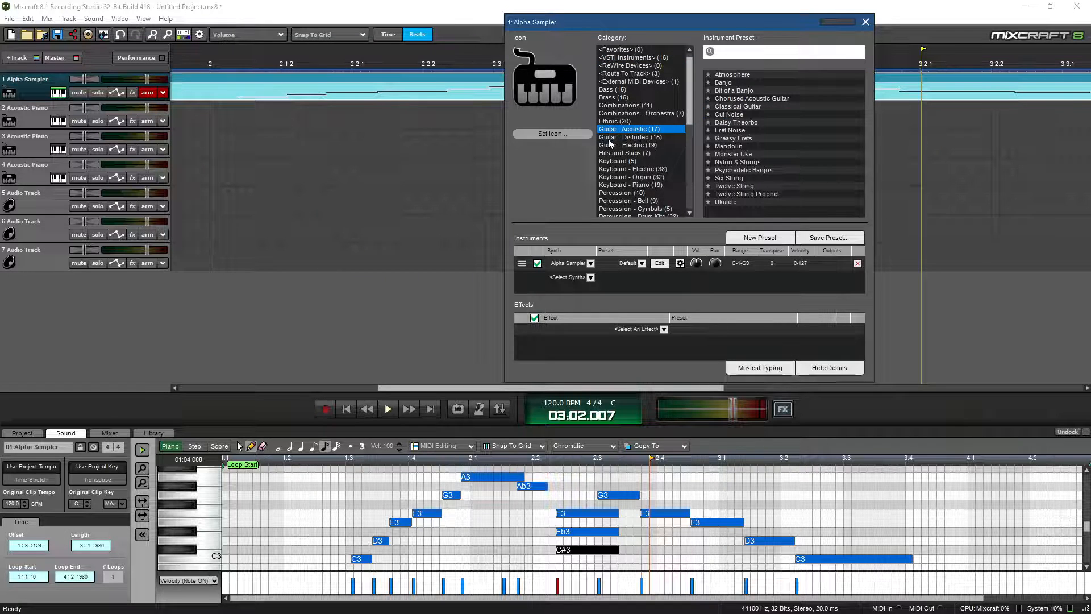
{"action": "left_click", "coordinate": [866, 22]}
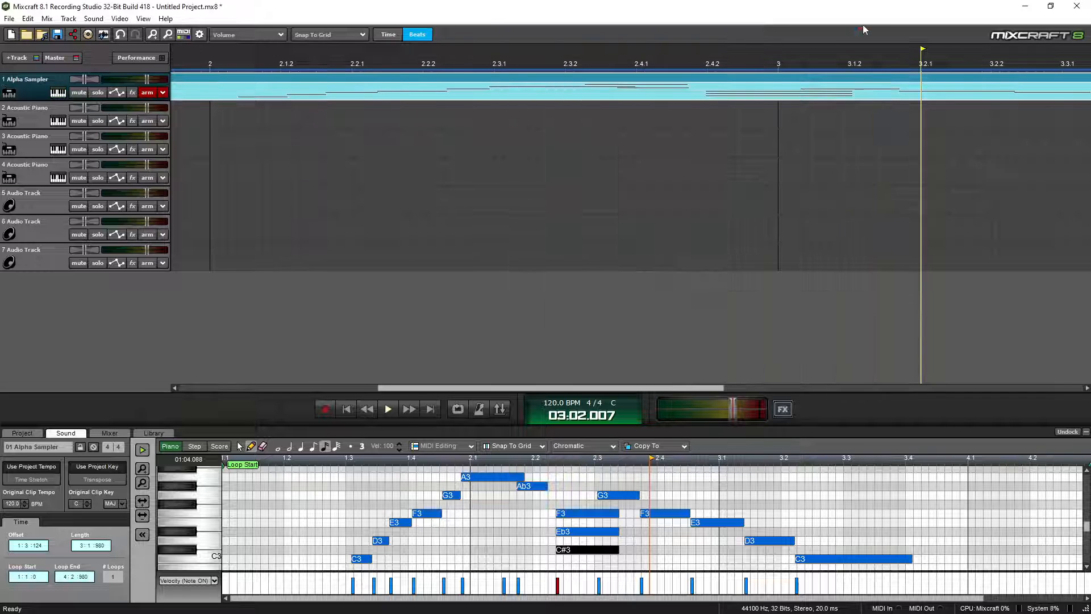
{"action": "left_click", "coordinate": [58, 93]}
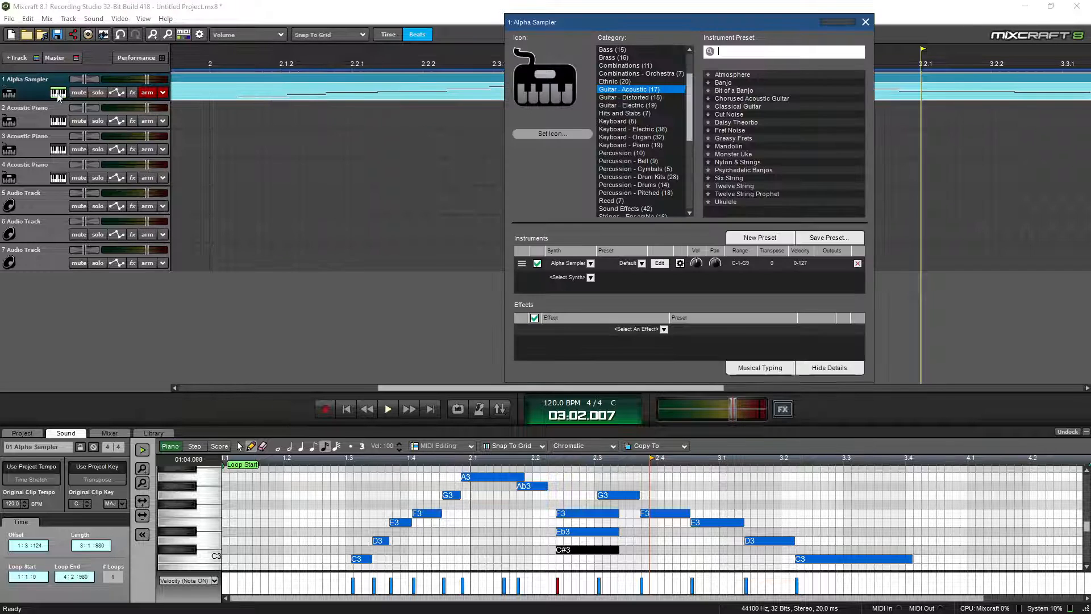
{"action": "left_click", "coordinate": [729, 108]}
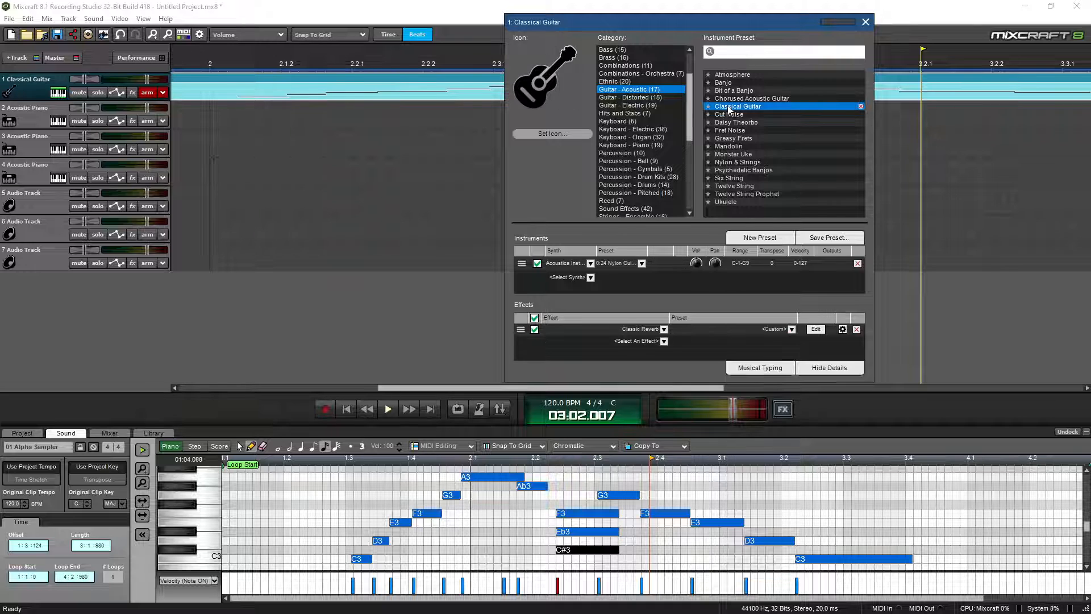
{"action": "left_click", "coordinate": [865, 21]}
Play the melody with the guitar sound, disarm track 1, and reopen its instrument settings
{"action": "left_click", "coordinate": [293, 459]}
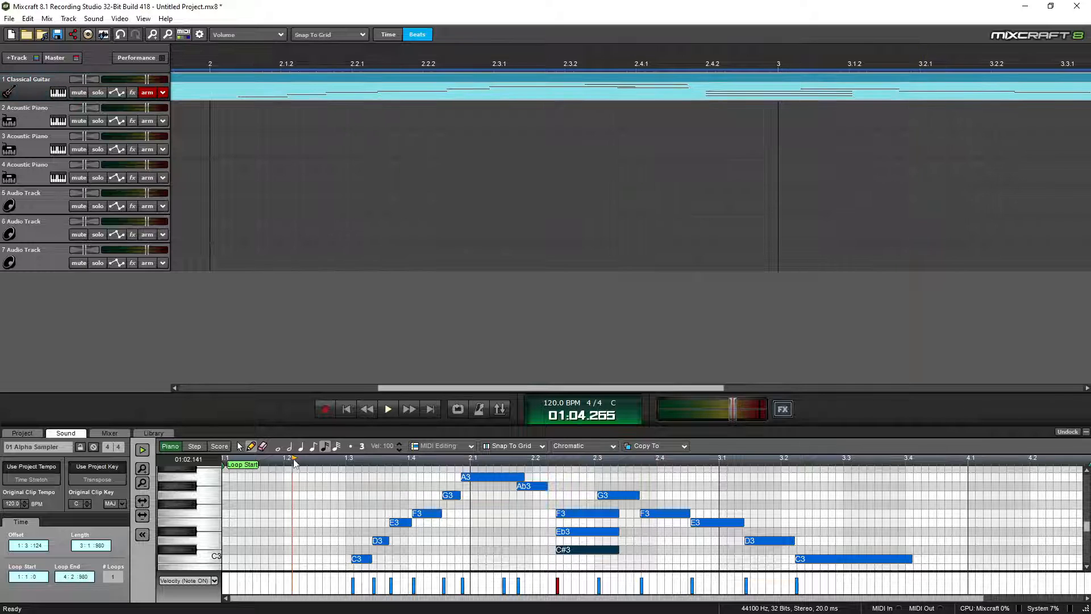
{"action": "key", "text": "space"}
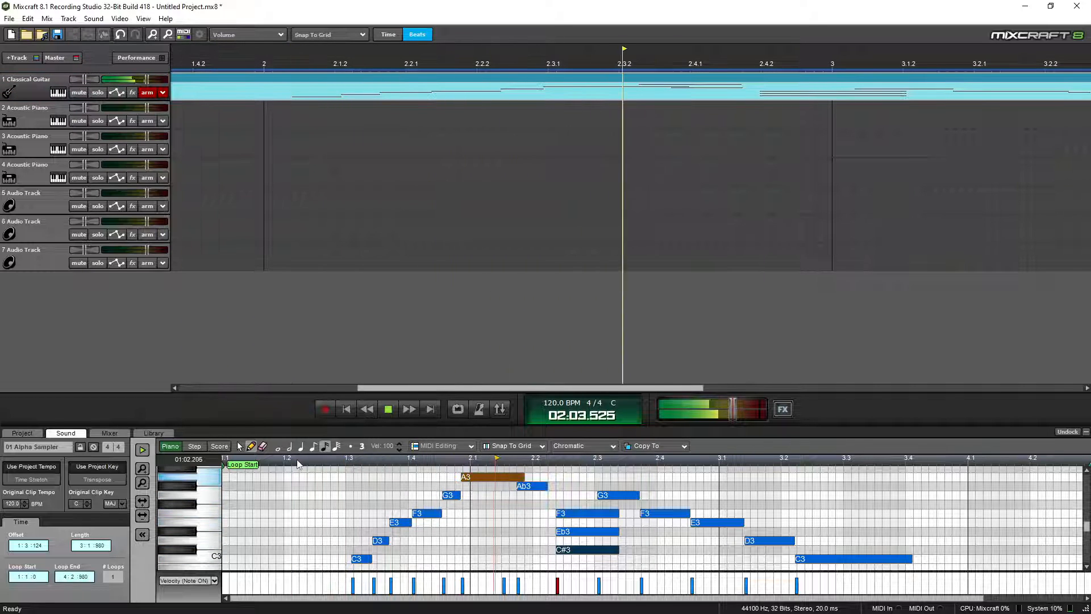
{"action": "key", "text": "space"}
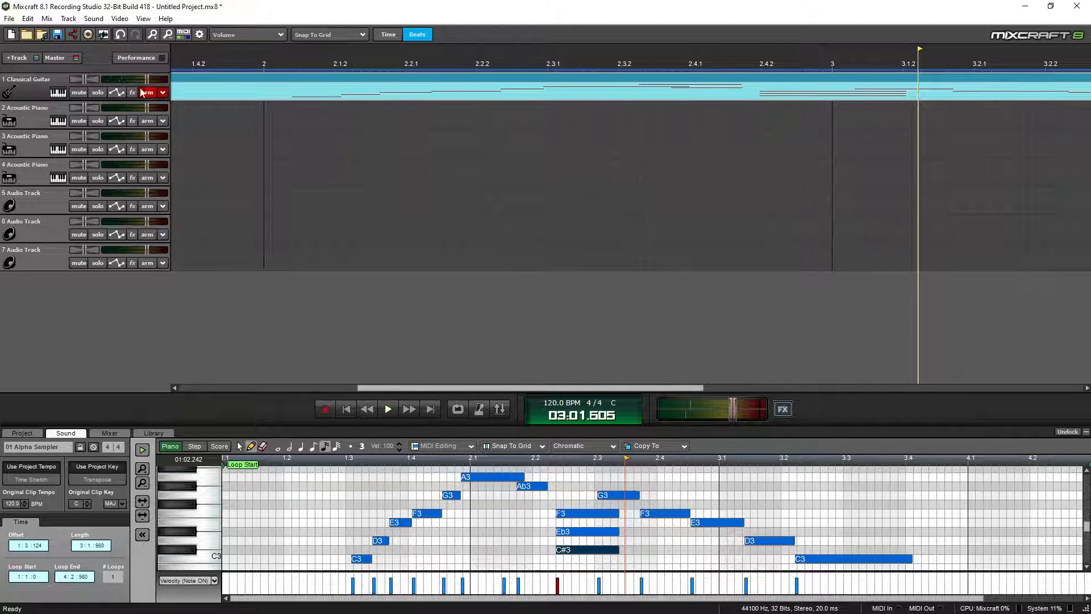
{"action": "left_click", "coordinate": [147, 93]}
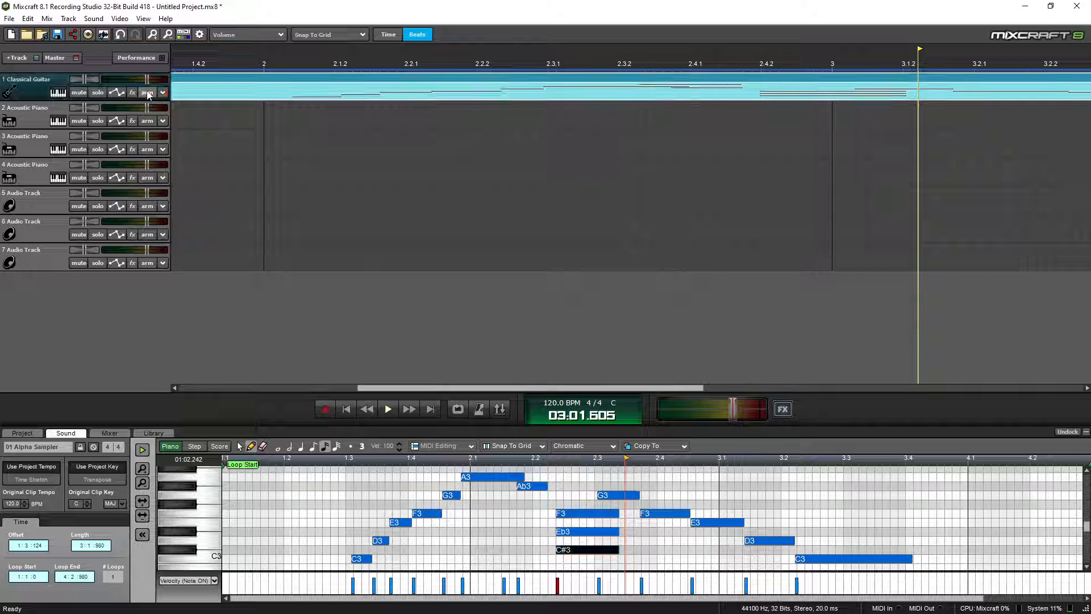
{"action": "left_click", "coordinate": [58, 92]}
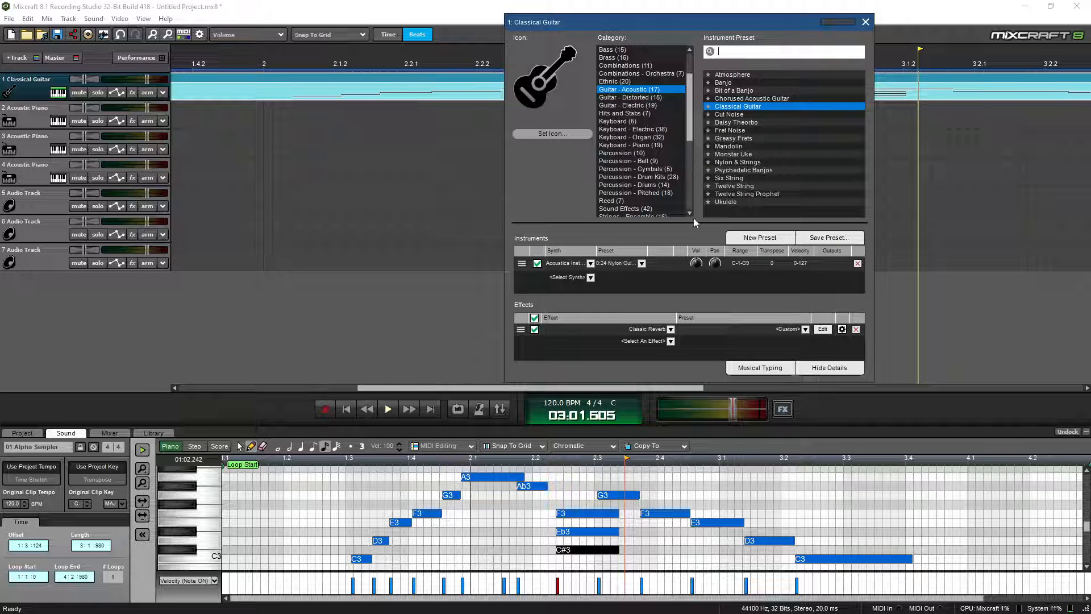
Swap track 1 to the Celeste keyboard preset and play the melody from near the start
{"action": "left_click", "coordinate": [617, 122]}
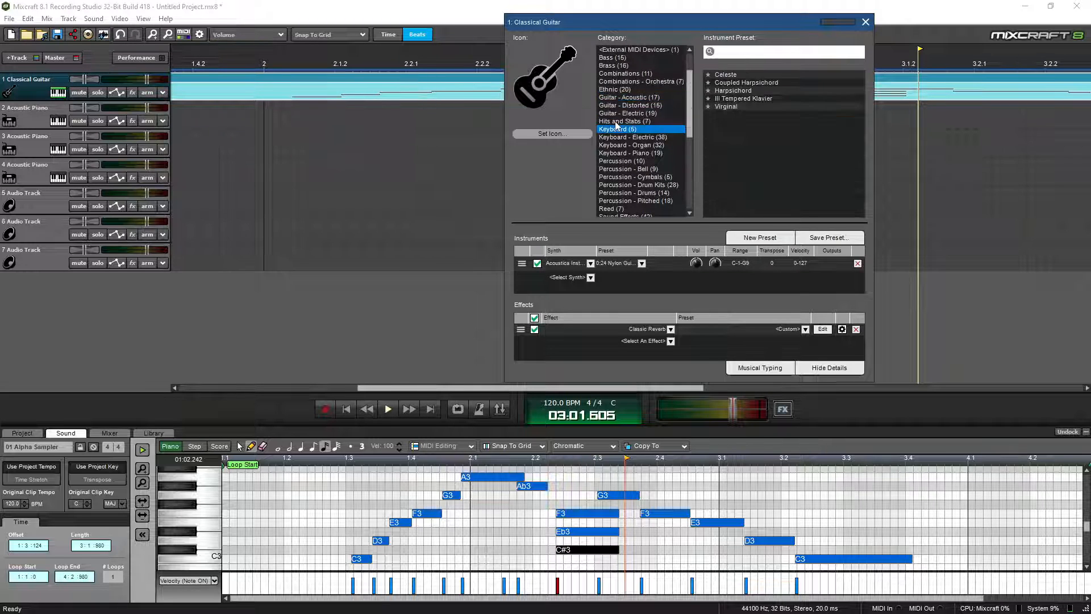
{"action": "left_click", "coordinate": [725, 77]}
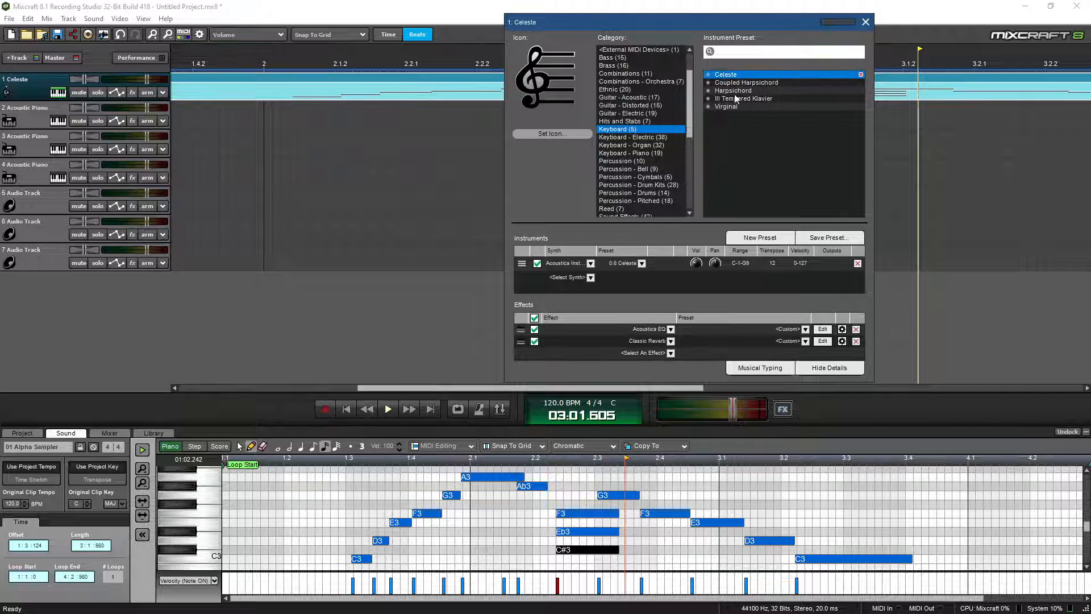
{"action": "left_click", "coordinate": [865, 22]}
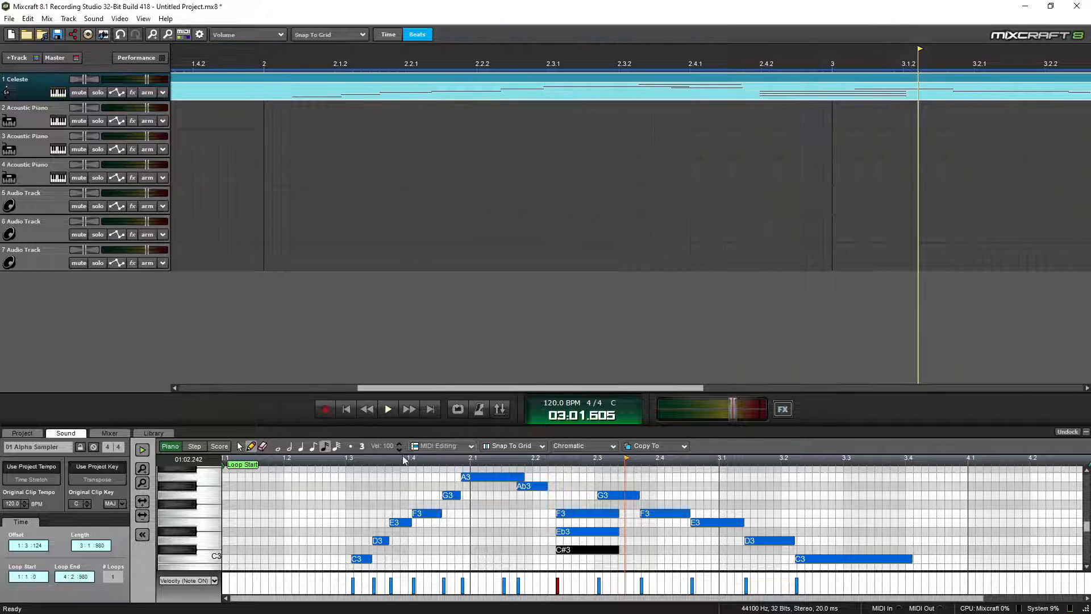
{"action": "double_click", "coordinate": [327, 460]}
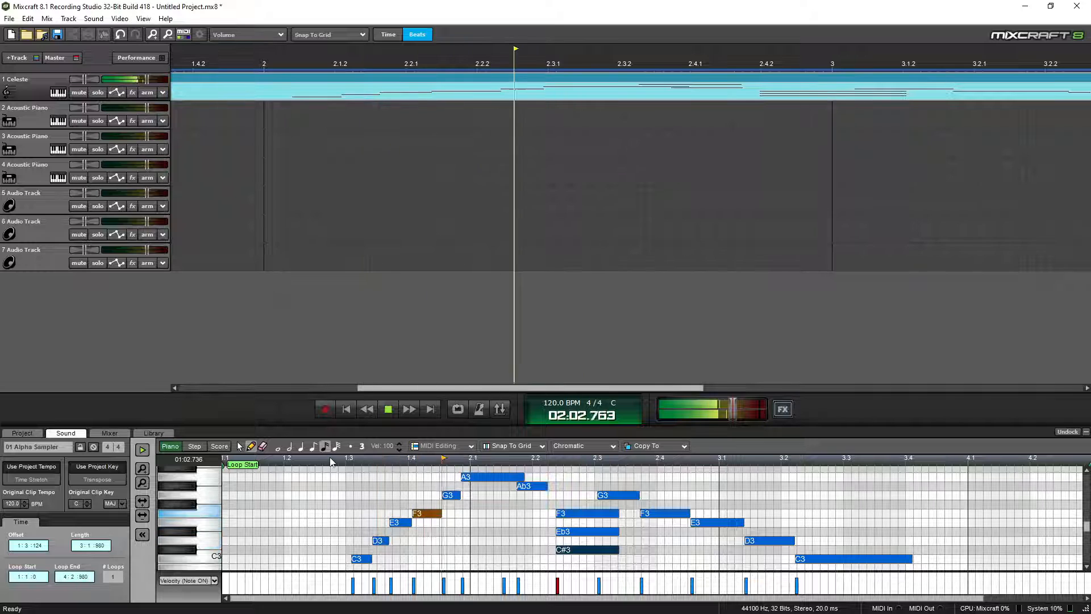
{"action": "key", "text": "space"}
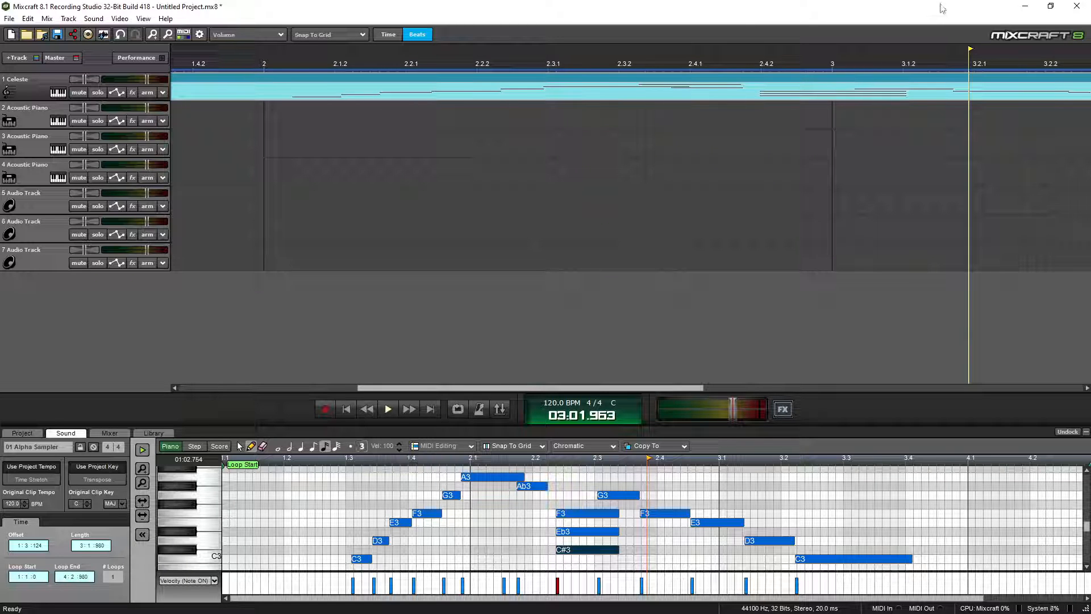
{"action": "left_click_drag", "start_coordinate": [948, 15], "coordinate": [627, 2]}
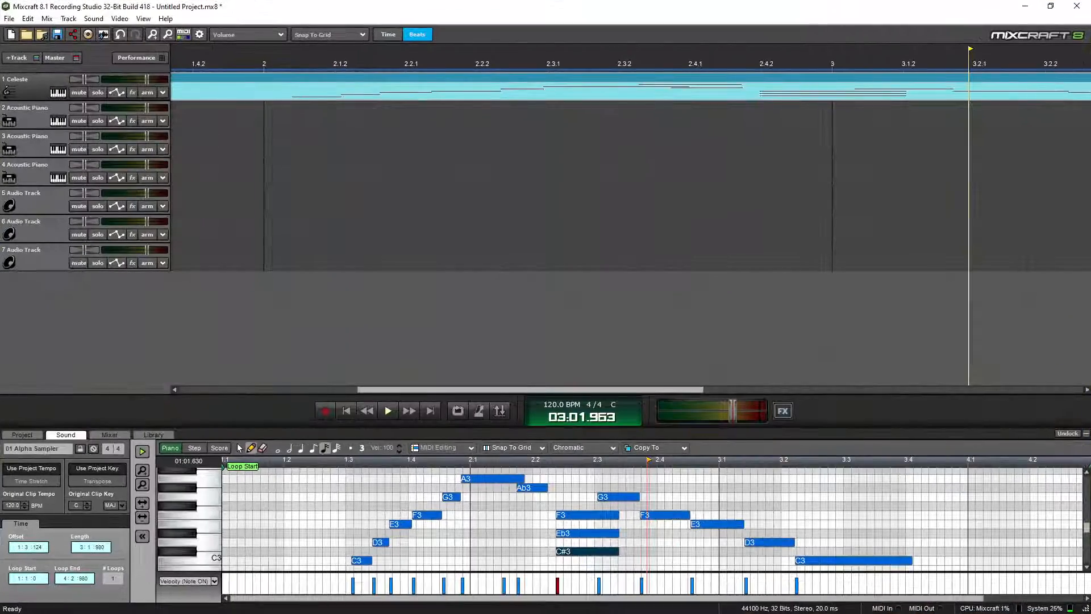